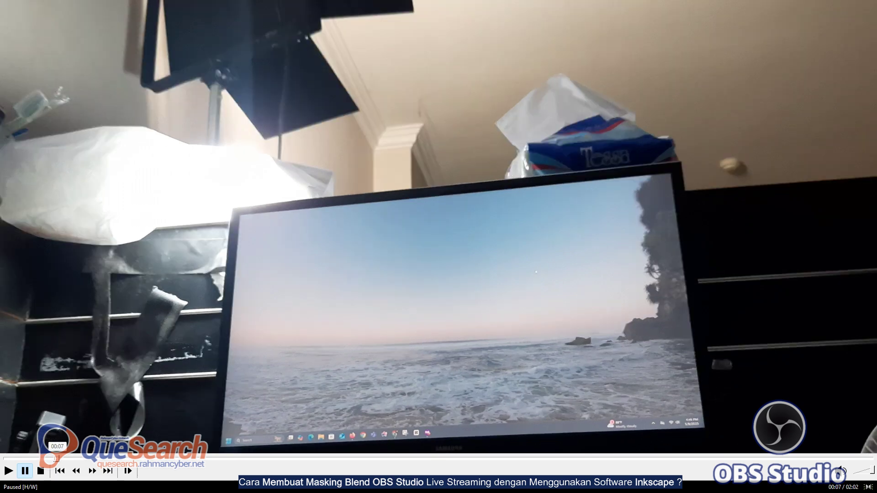
Skim the paused video for a usable frame without the hand, exit full screen and close the player.
left_click(125, 458)
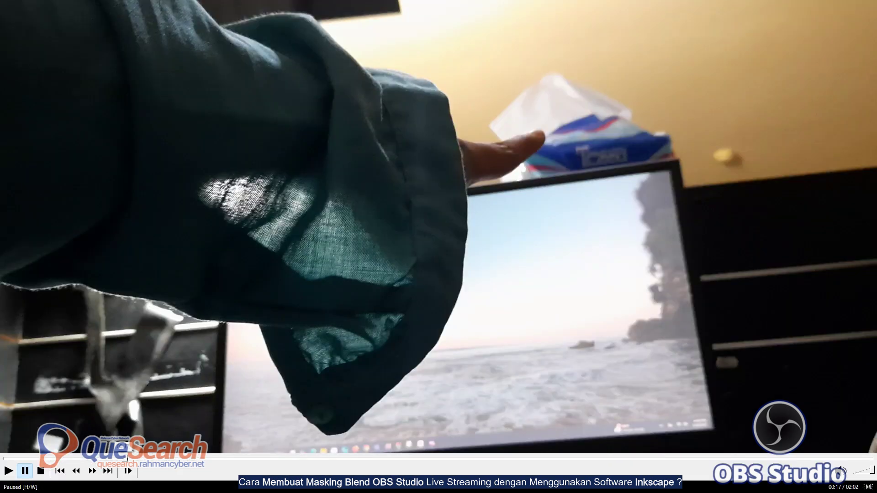
left_click(153, 459)
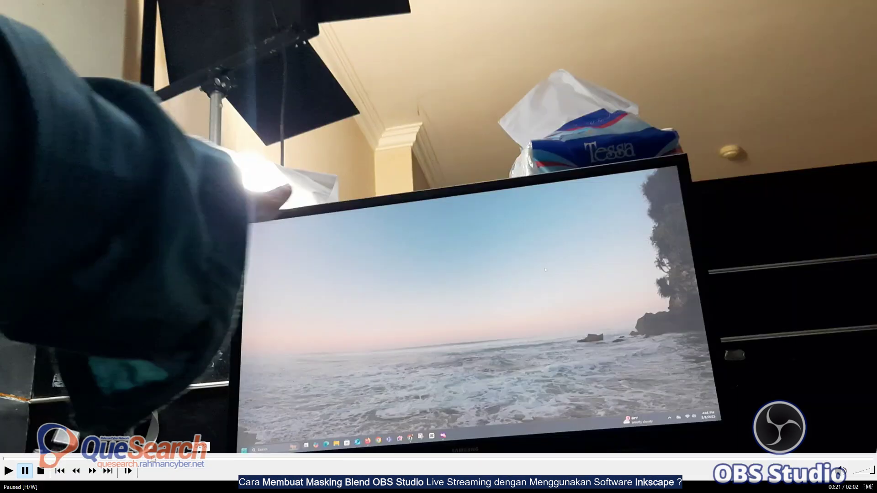
left_click(228, 459)
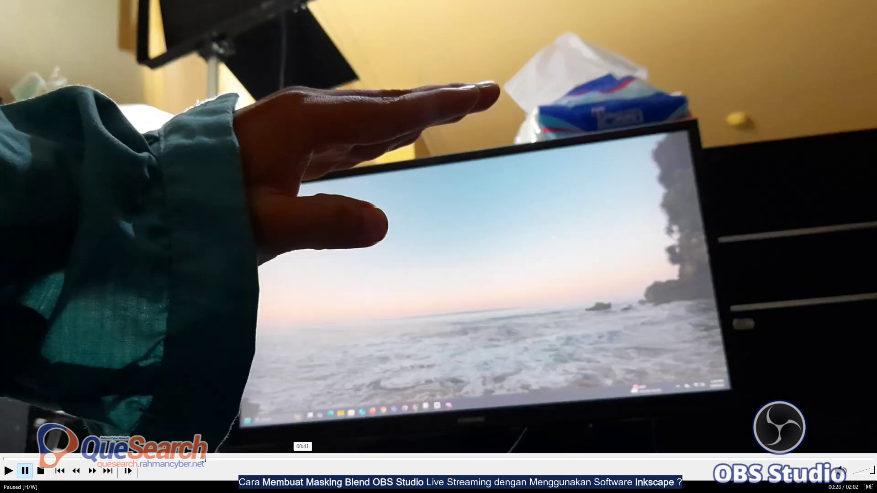
left_click(369, 458)
left_click(409, 459)
left_click(483, 459)
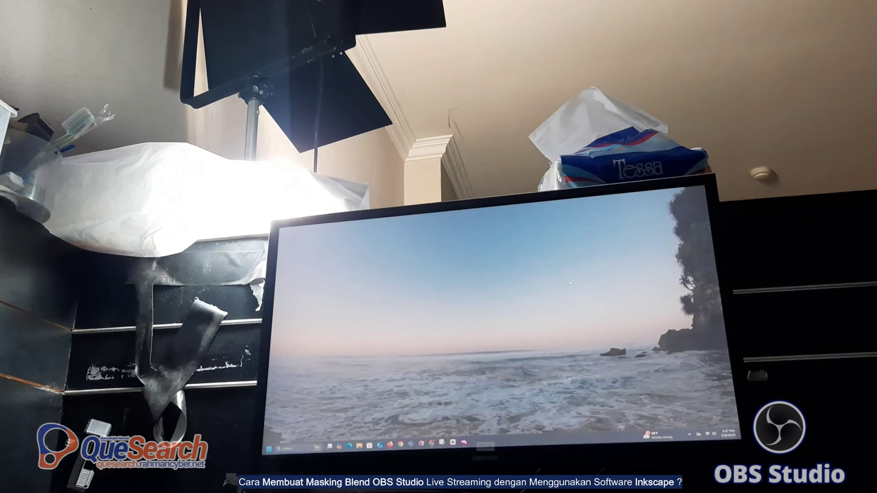
double_click(489, 356)
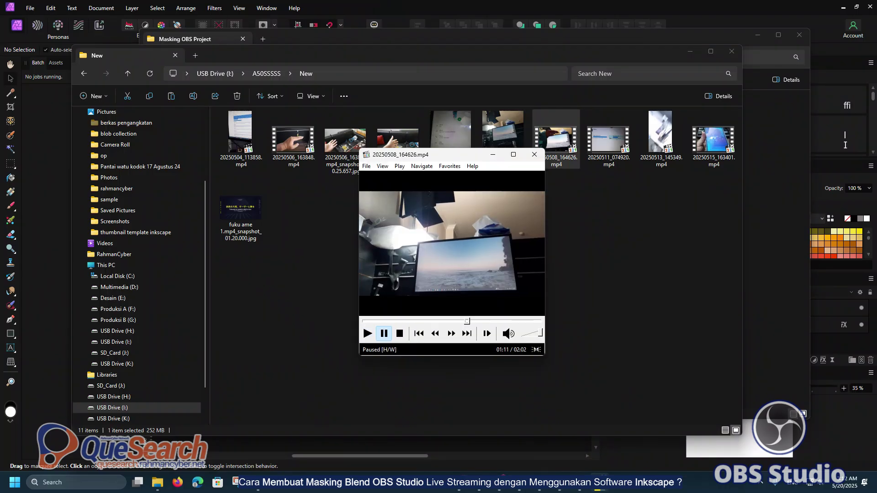
left_click(534, 154)
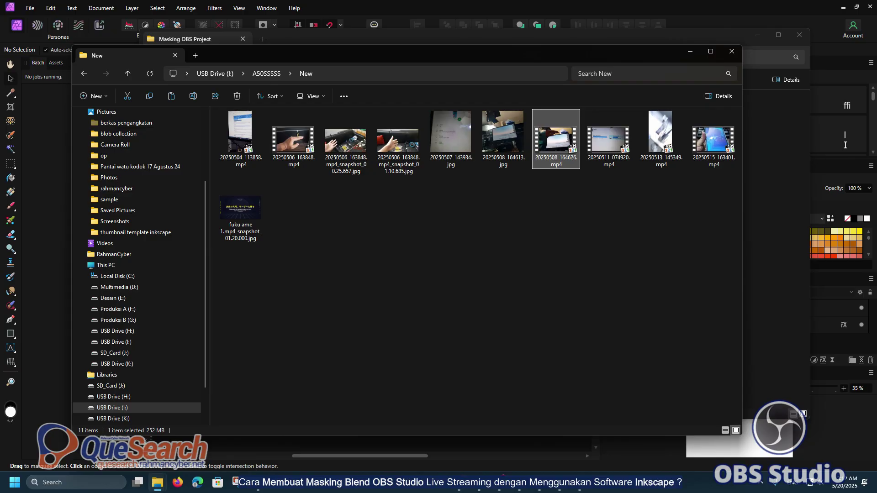
Reopen 20250508_164626.mp4, pause it, and look for a clear frame between 00:07 and 00:10.
double_click(556, 137)
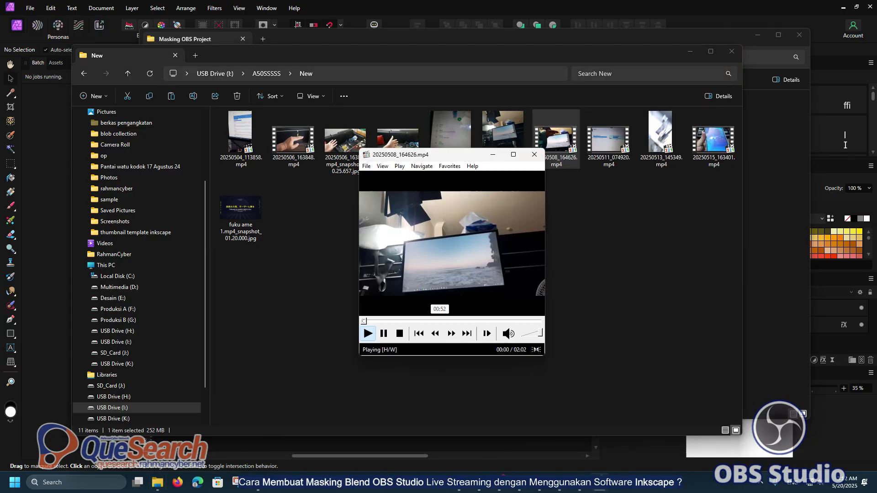
left_click(375, 322)
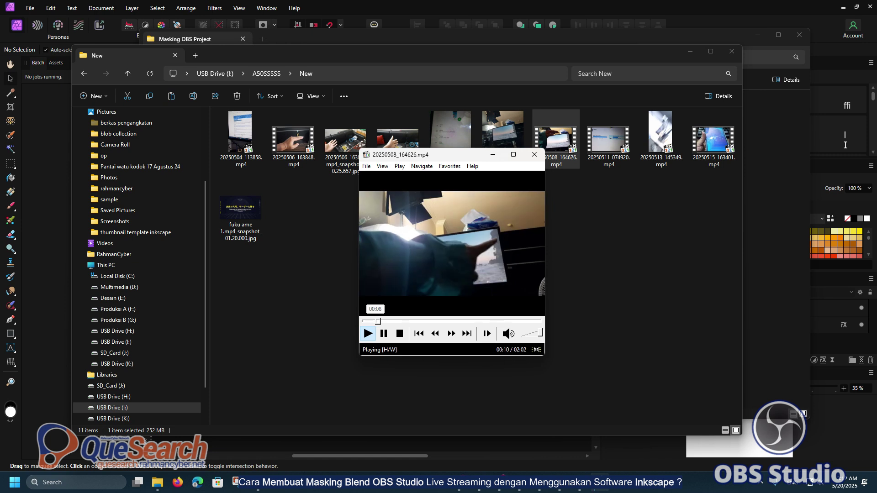
key("space")
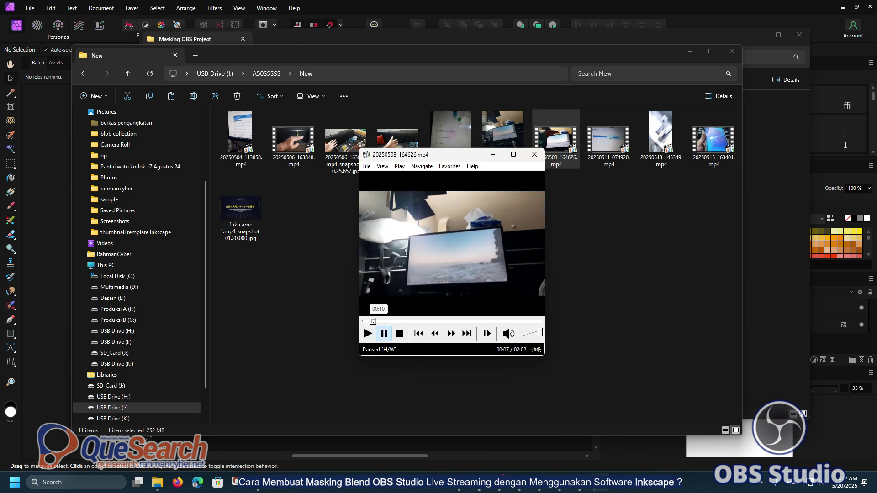
left_click(375, 321)
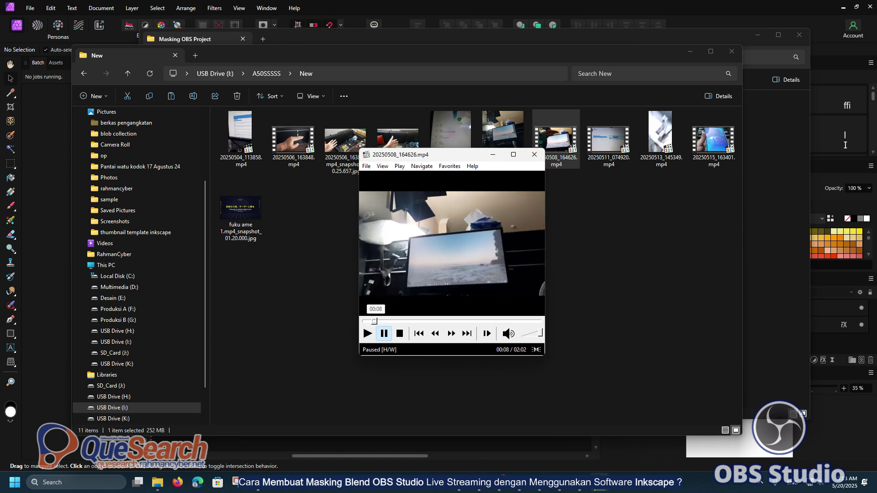
left_click(376, 321)
left_click(379, 321)
left_click(378, 321)
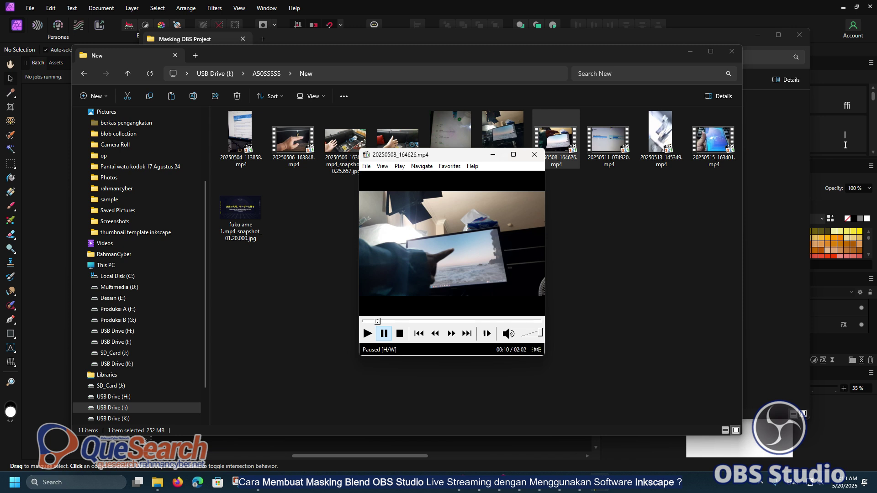
right_click(409, 200)
mouse_move(430, 204)
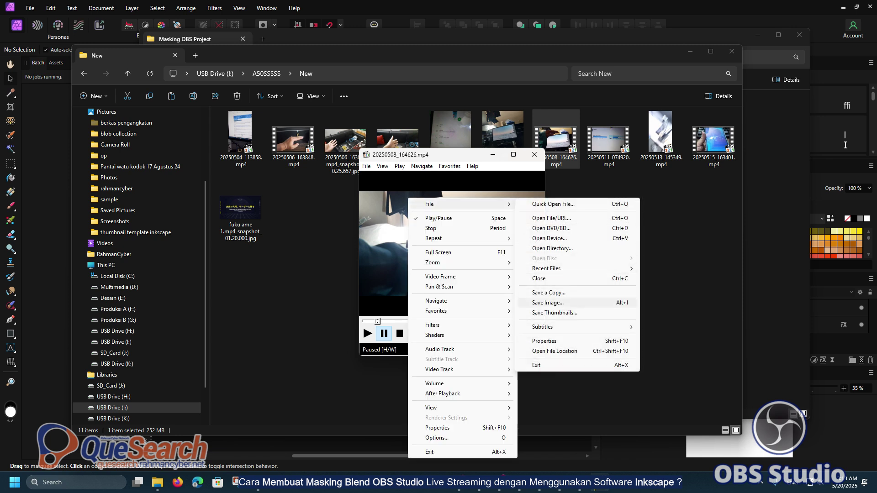
key("Escape")
key("Escape")
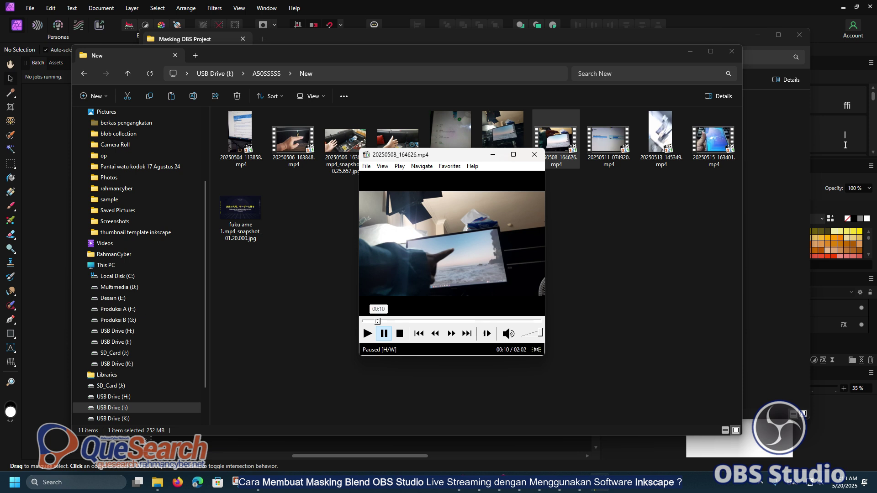
Save the video frame at 00:08 as a JPG in the Masking OBS Project folder on SD_Card (J:), and close the player.
left_click(376, 321)
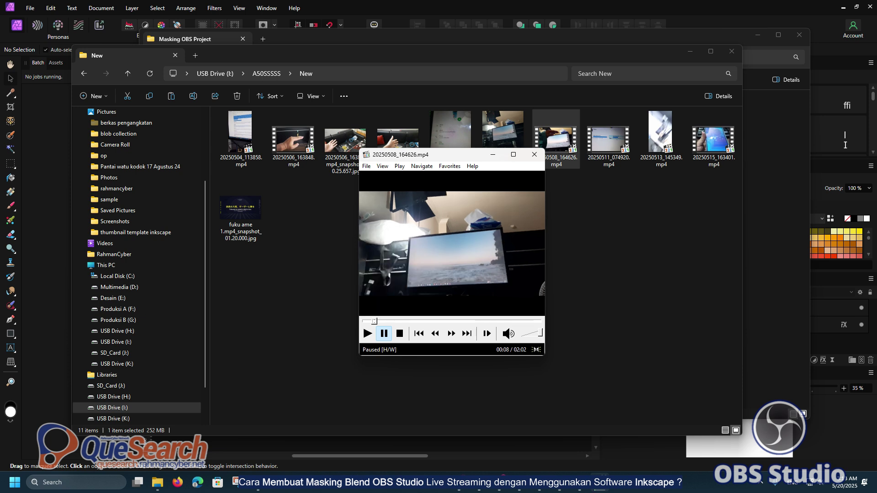
left_click_drag(359, 149, 297, 158)
right_click(402, 211)
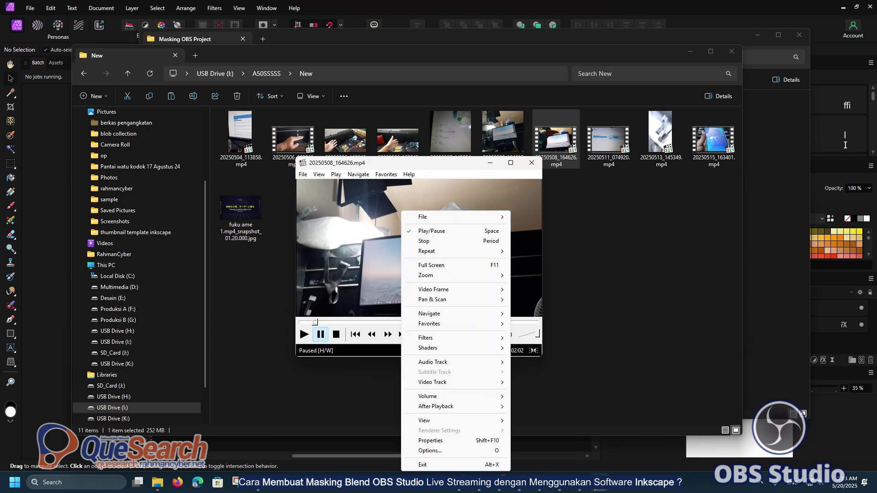
mouse_move(423, 217)
left_click(542, 316)
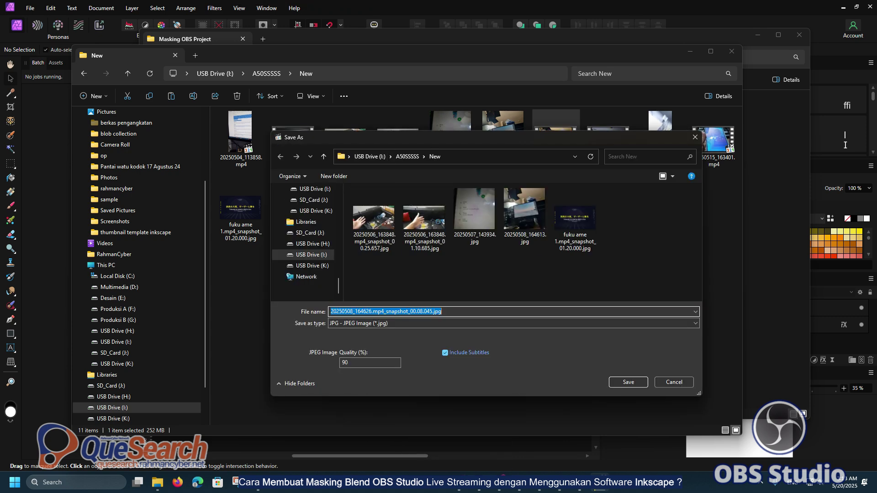
left_click(370, 156)
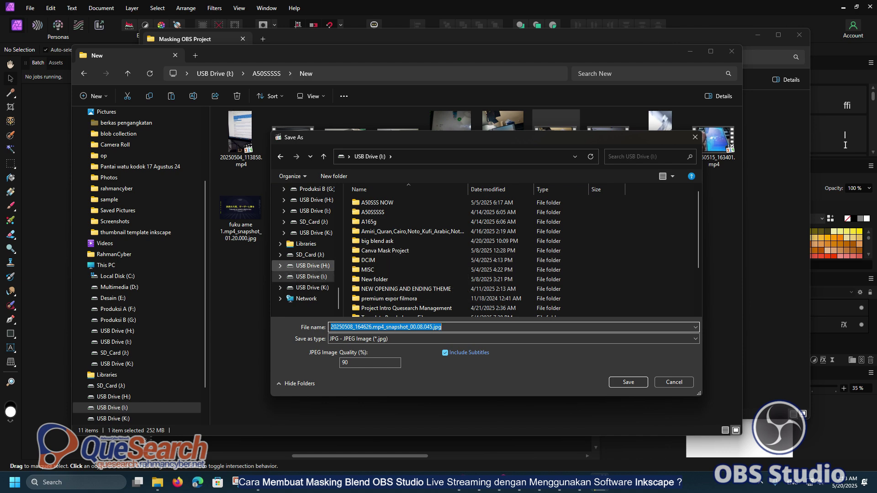
left_click(310, 255)
left_click(394, 232)
key("Return")
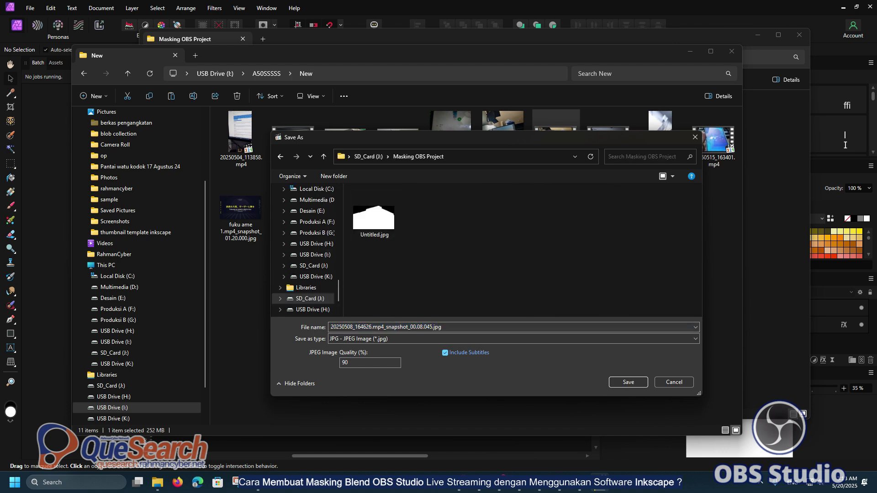
left_click(629, 382)
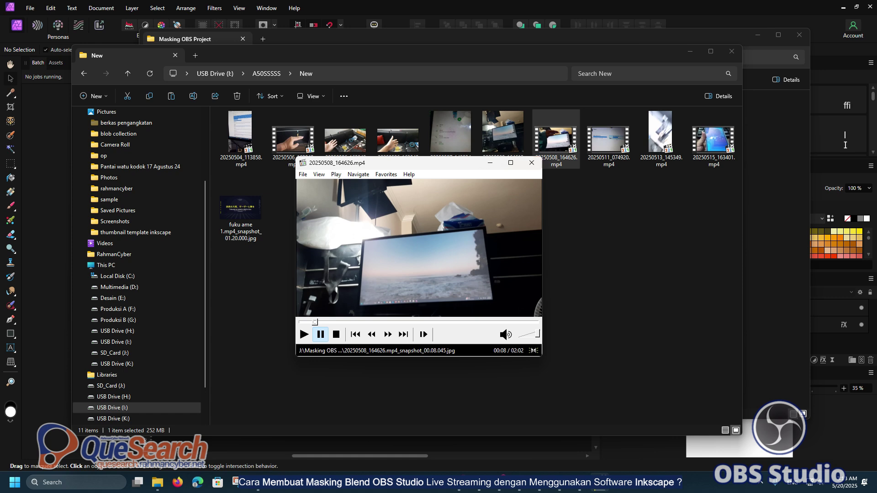
left_click(532, 163)
left_click(560, 482)
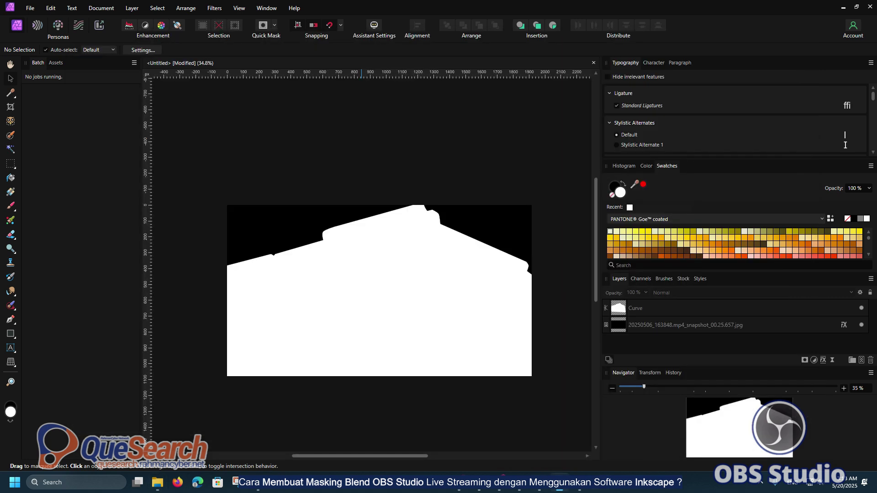
left_click(30, 8)
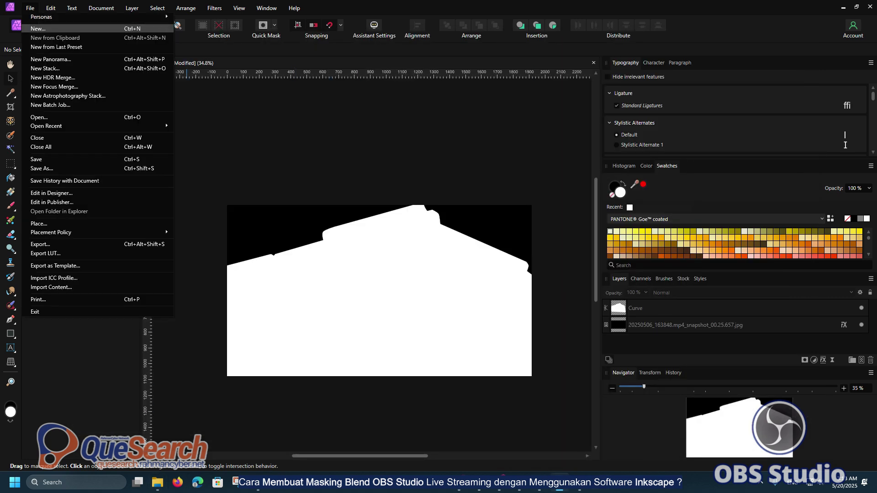
key("Escape")
key("ctrl+n")
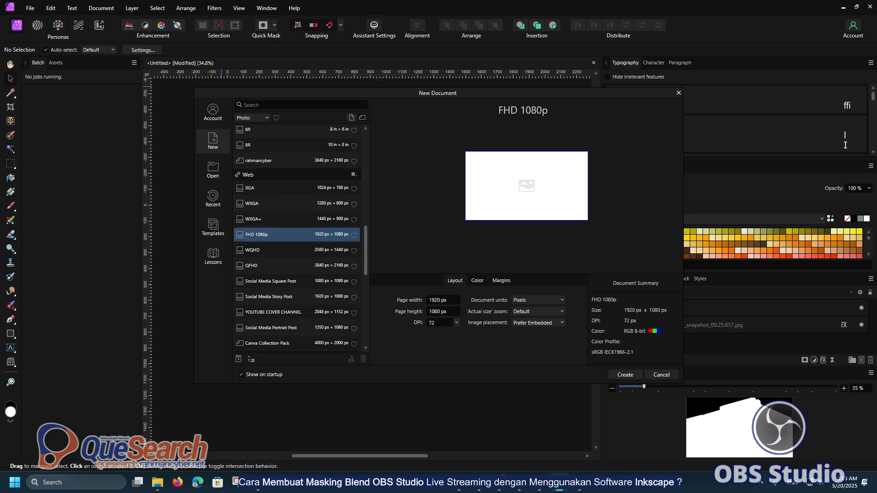
key("Return")
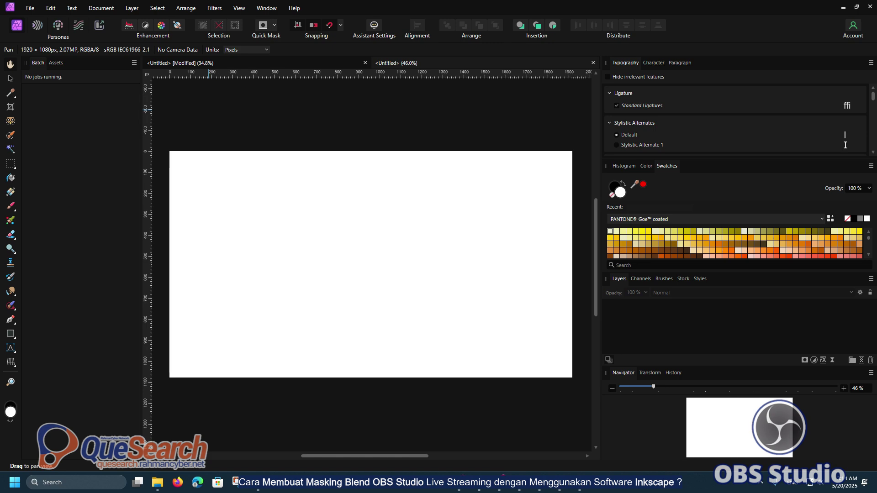
left_click(870, 7)
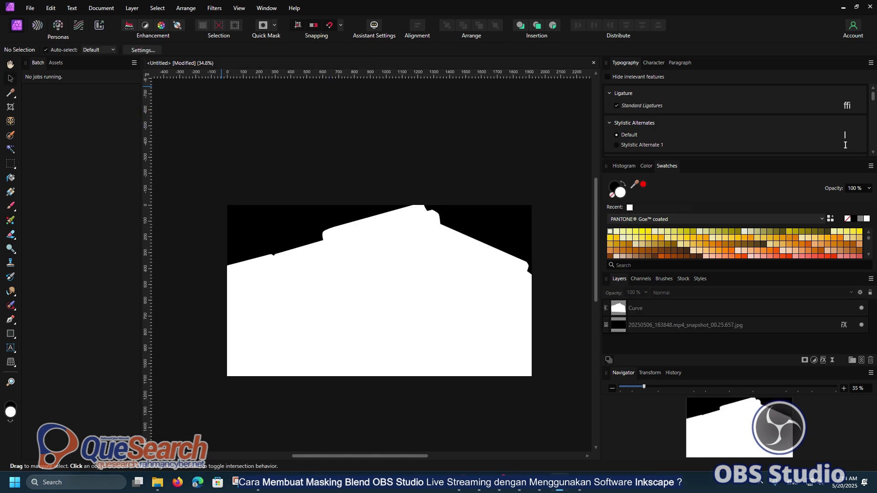
left_click(433, 245)
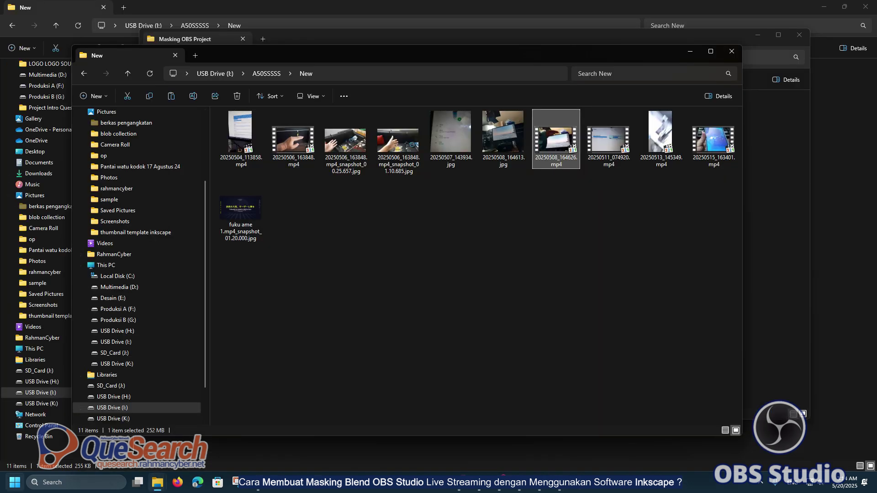
Launch Inkscape, create a 1920 × 1080 px document from the HD 1080 video template, and shrink the Export panel to widen the canvas.
left_click(14, 483)
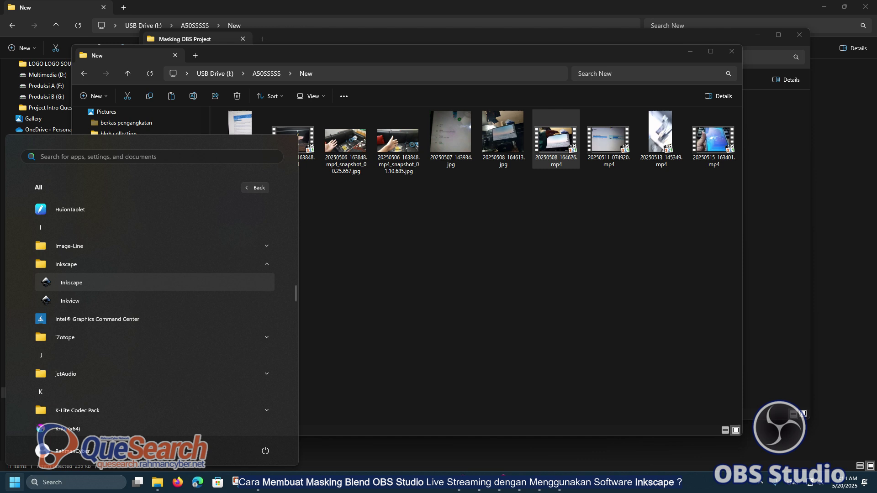
left_click(82, 282)
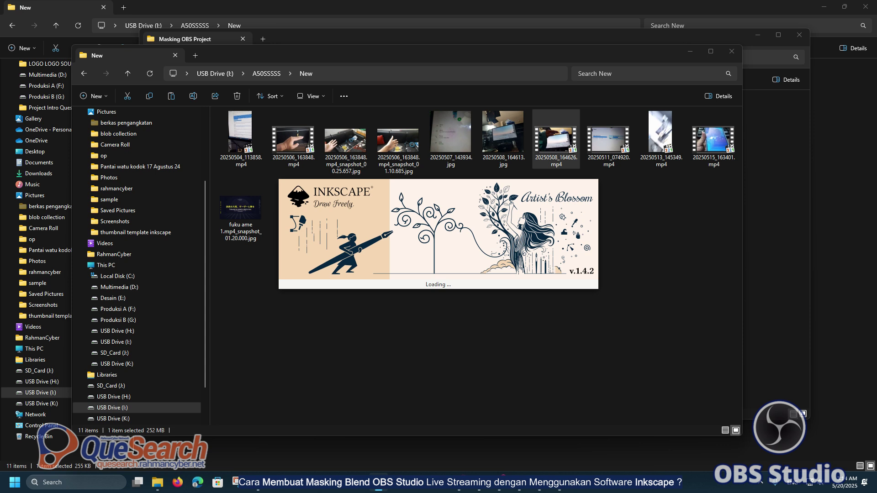
left_click(299, 251)
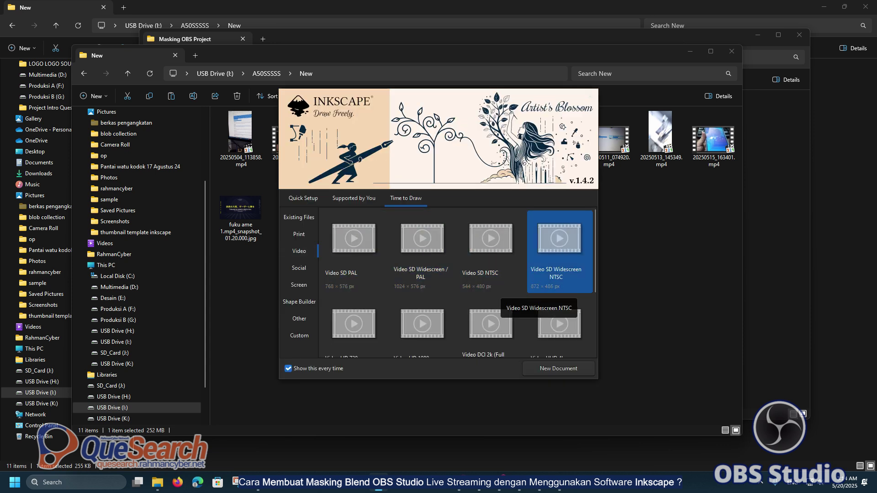
scroll(548, 284, "down", 2)
left_click(423, 251)
left_click(559, 369)
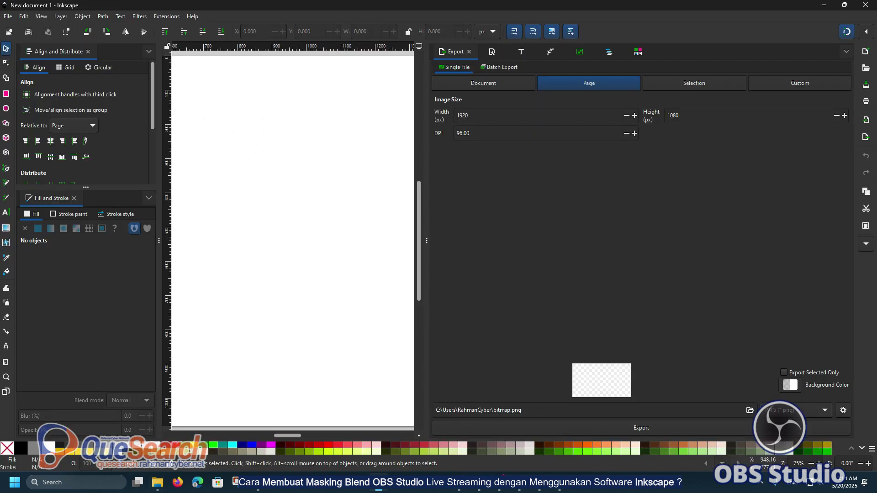
left_click_drag(426, 228, 852, 229)
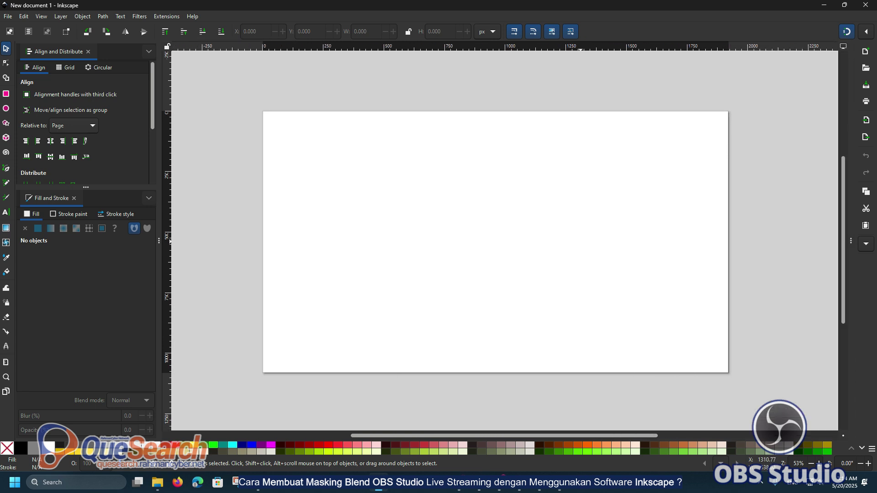
Import 20250508_164626.mp4_snapshot_00.08.045.jpg from the Masking OBS Project folder as an embedded image and align it with the page at X 0, Y 0.
left_click(158, 483)
left_click(340, 427)
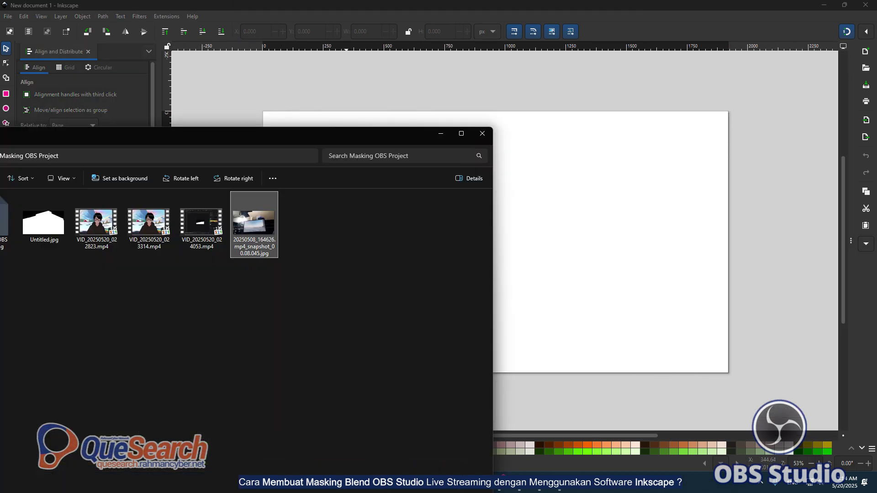
left_click_drag(274, 132, 277, 54)
left_click(479, 432)
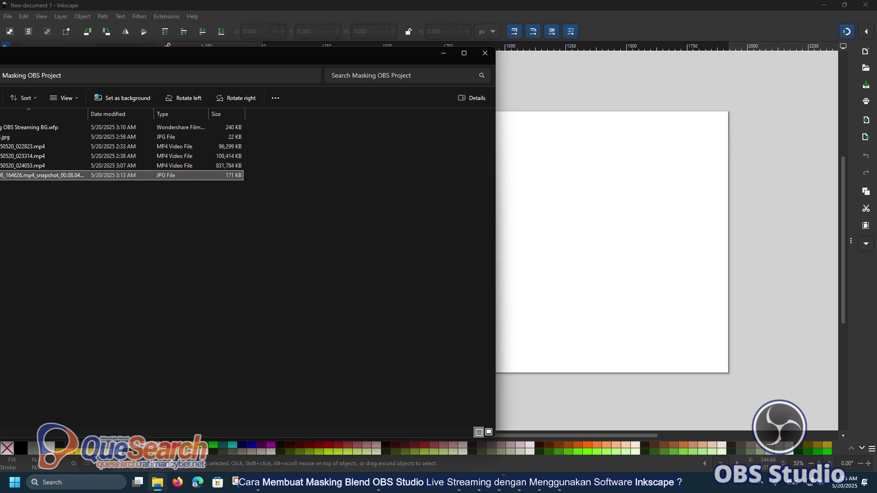
left_click_drag(46, 176, 612, 242)
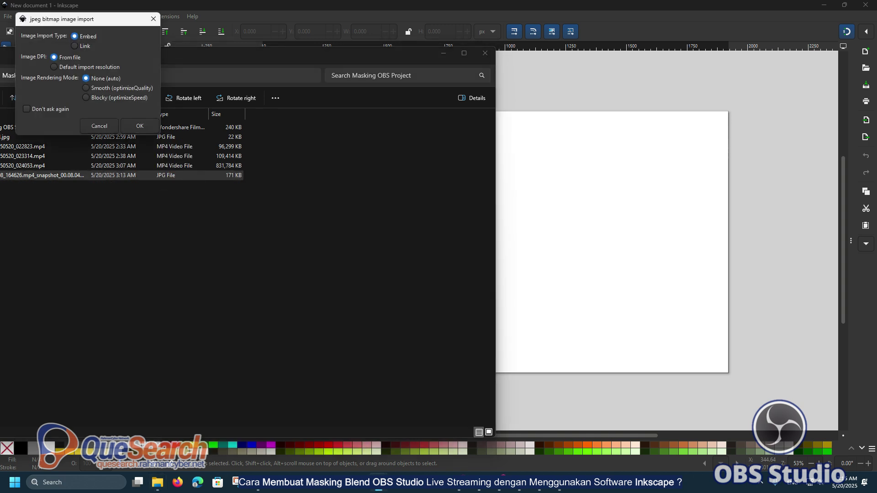
key("Return")
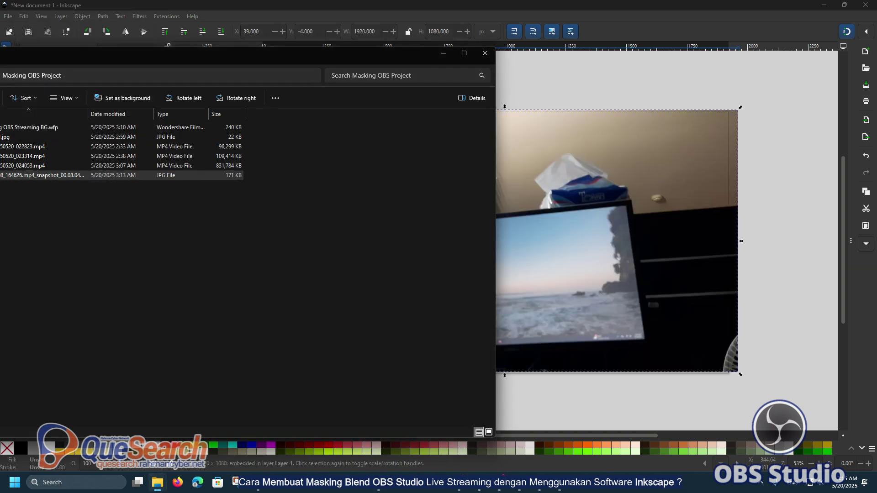
mouse_move(440, 176)
left_mouse_down()
mouse_move(452, 175)
mouse_move(452, 188)
mouse_move(431, 177)
left_mouse_up()
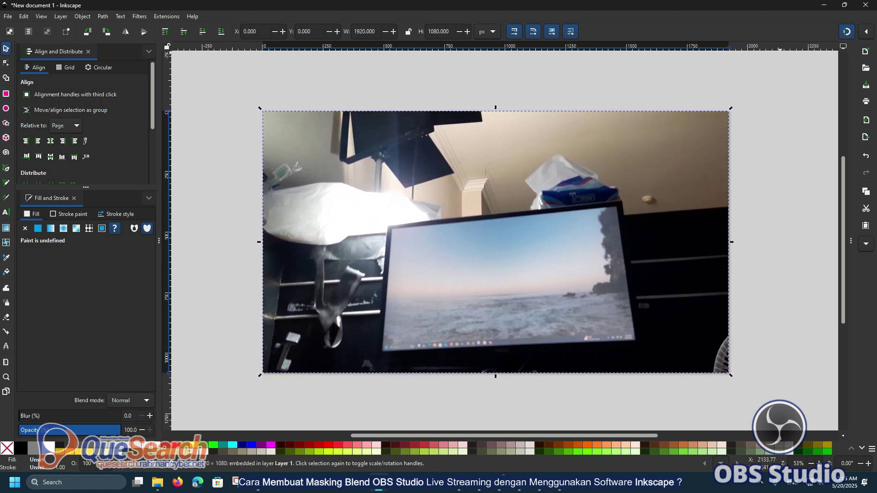
Start a straight-segment Pen path just outside the image's left edge, following the dark cabinet's top edge up to the monitor's upper-left corner.
mouse_move(495, 242)
left_mouse_down()
mouse_move(516, 261)
mouse_move(494, 254)
mouse_move(507, 242)
mouse_move(498, 242)
left_mouse_up()
key("Escape")
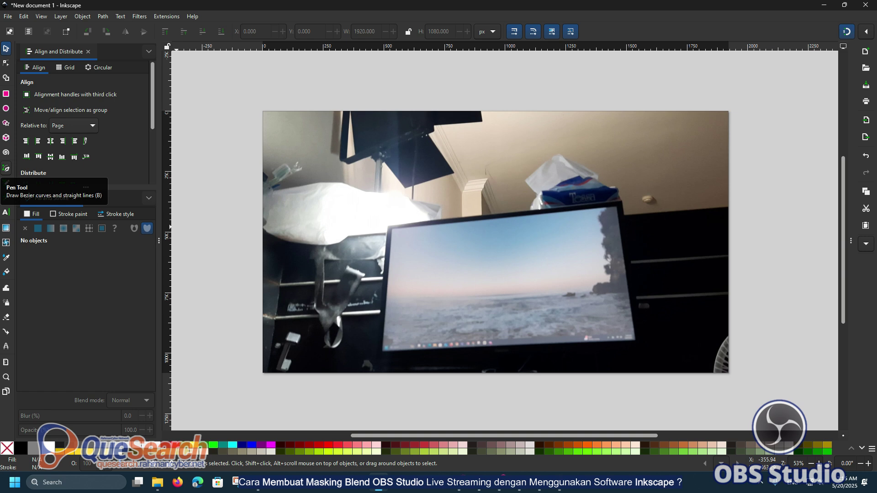
left_click(6, 168)
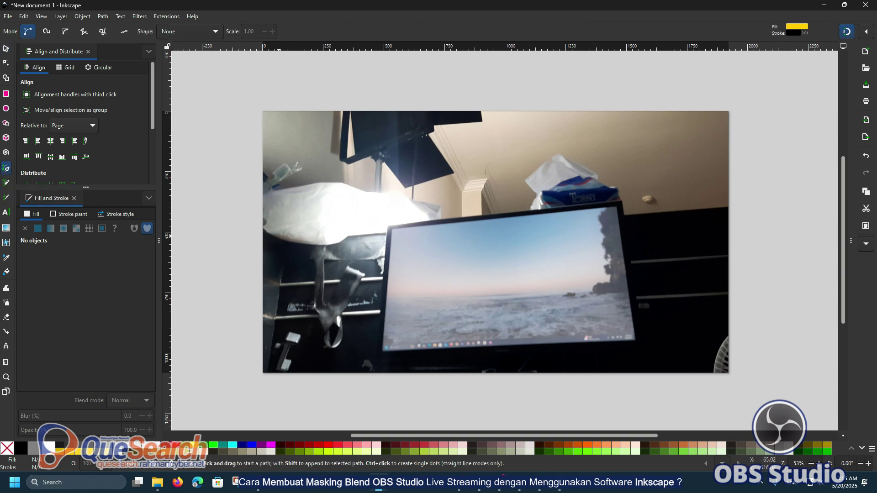
left_click(251, 238)
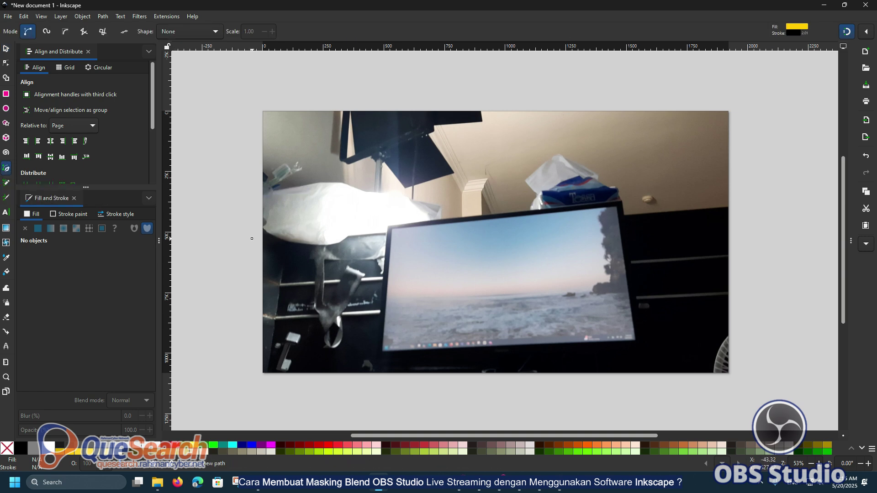
key("Escape")
left_click(254, 243)
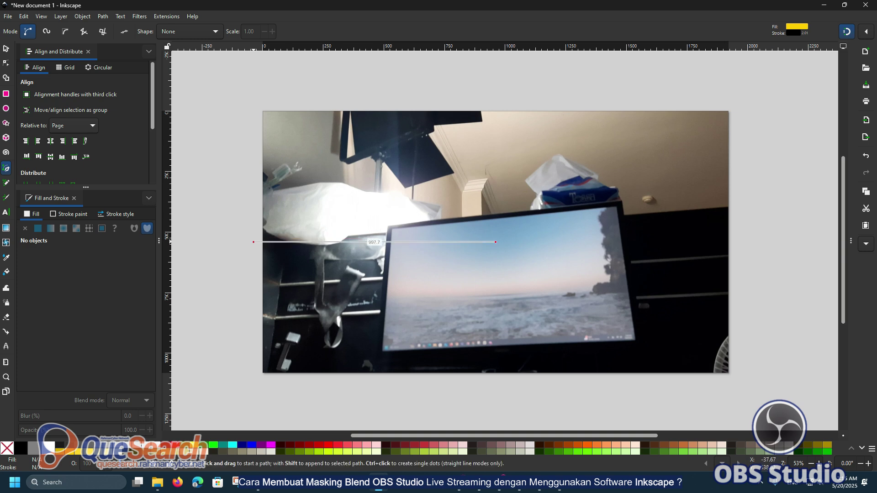
left_click(387, 233)
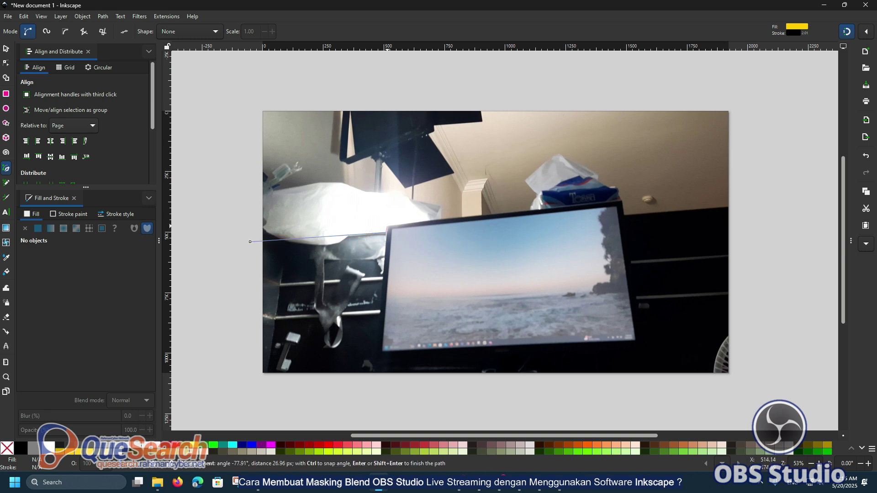
scroll(387, 227, "up", 3, "ctrl")
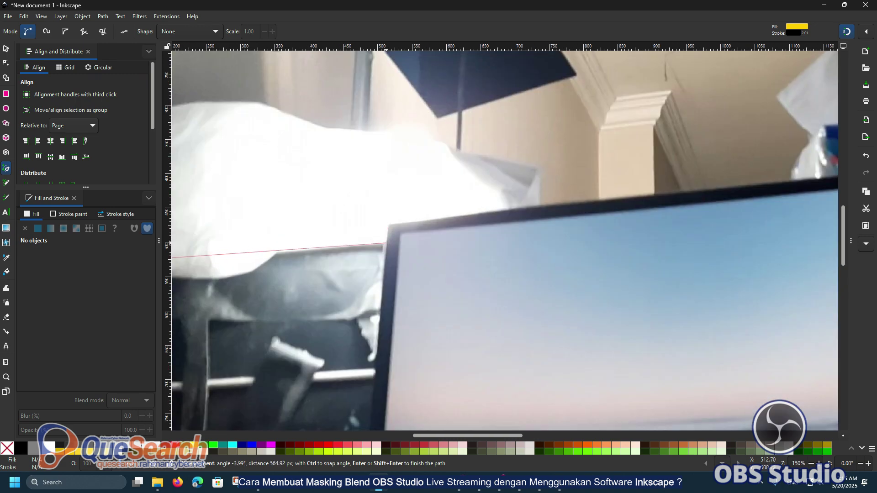
left_click(388, 224)
scroll(433, 219, "down", 1, "ctrl")
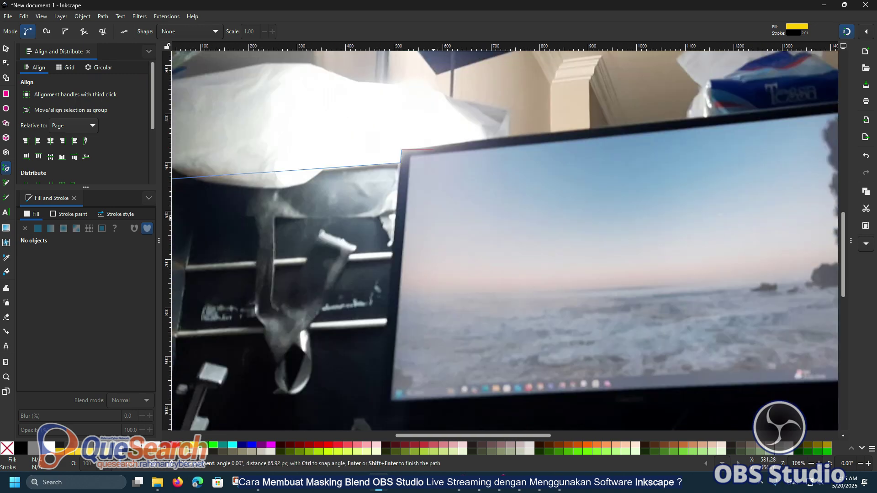
Continue the path along the monitor's top edge, down to the cabinet line, and out past the image's right edge.
scroll(639, 210, "right", 12)
scroll(640, 210, "up", 2)
left_click(640, 208)
key("BackSpace")
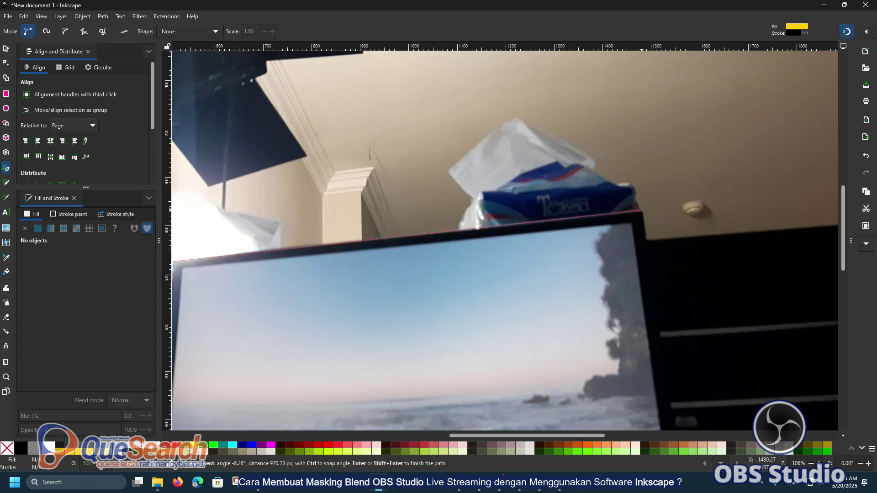
left_click(642, 211)
left_click(646, 239)
scroll(646, 239, "right", 12)
scroll(646, 239, "up", 2)
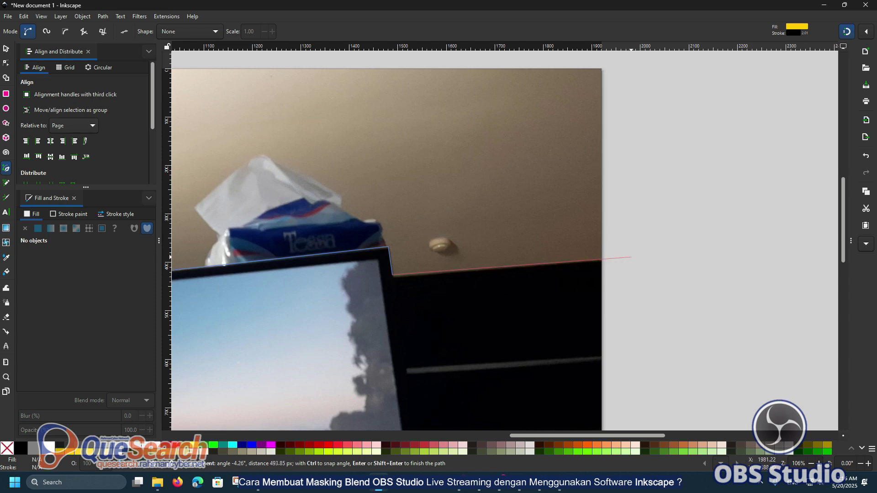
left_click(624, 256)
Close the path around the area below and outside the image's bottom edge, and fill the shape with white (ffffffff).
scroll(613, 173, "down", 3)
scroll(618, 192, "down", 1, "ctrl")
scroll(617, 192, "down", 4, "ctrl")
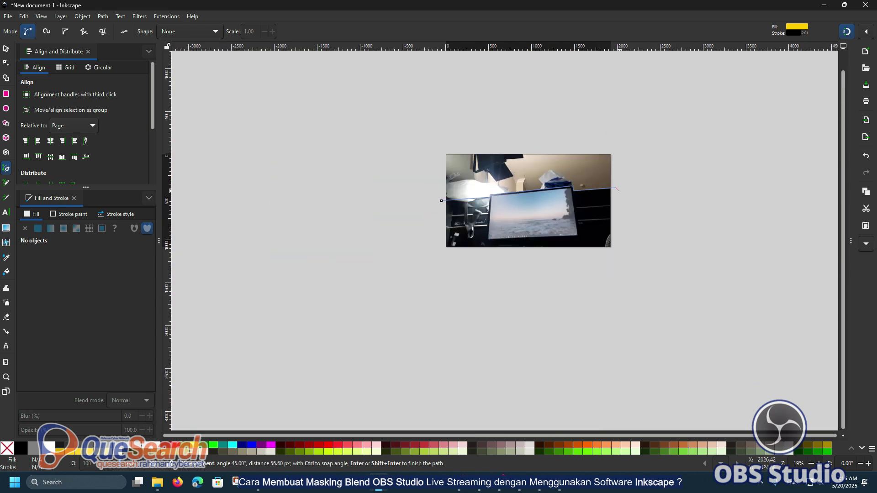
scroll(619, 201, "up", 1, "ctrl")
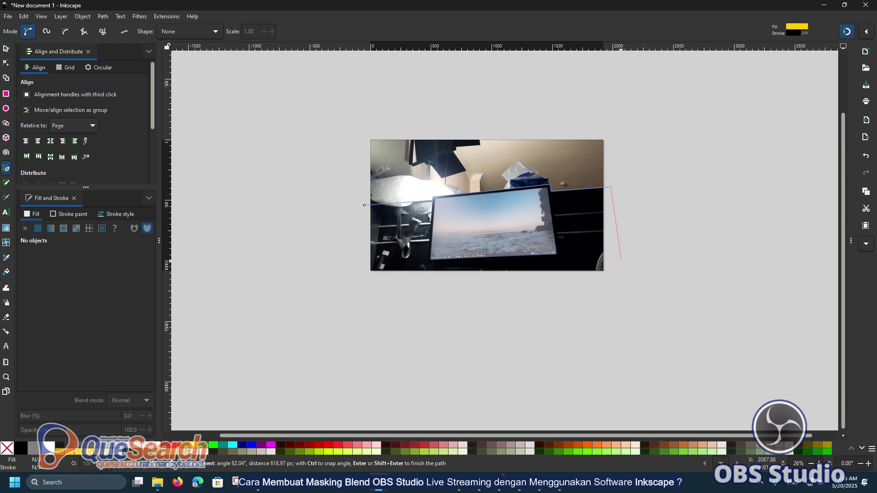
left_click(620, 280)
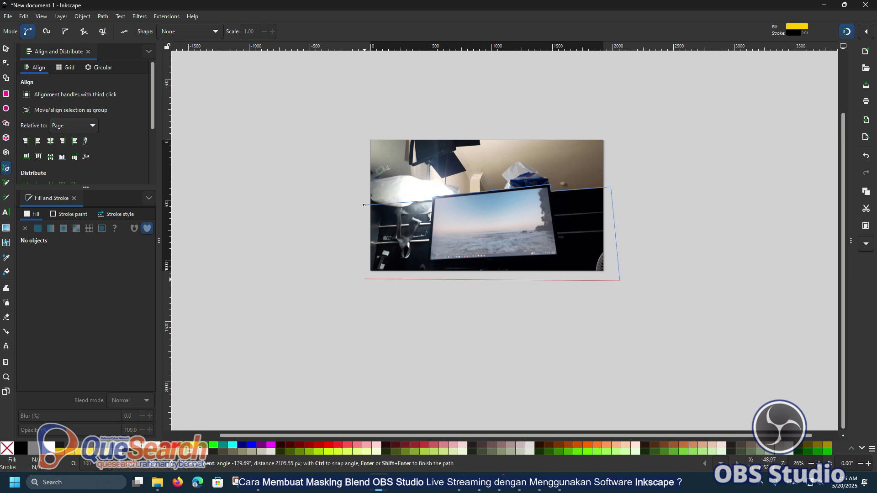
left_click(362, 279)
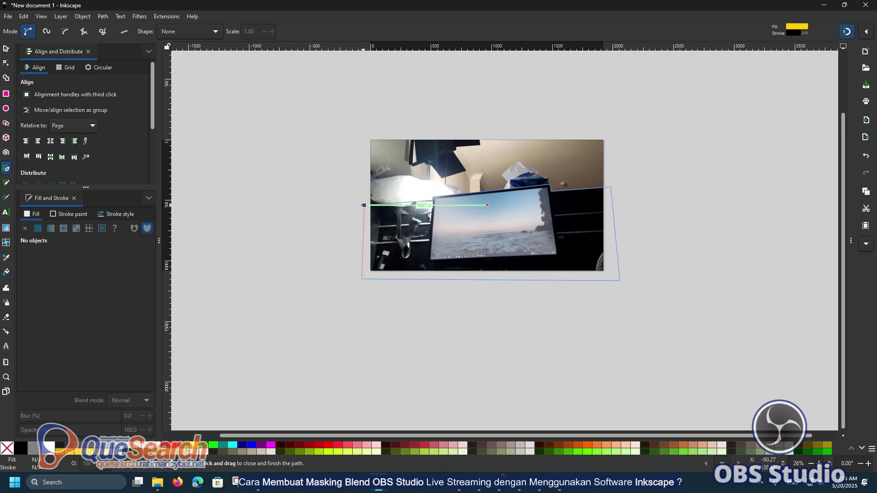
left_click(364, 205)
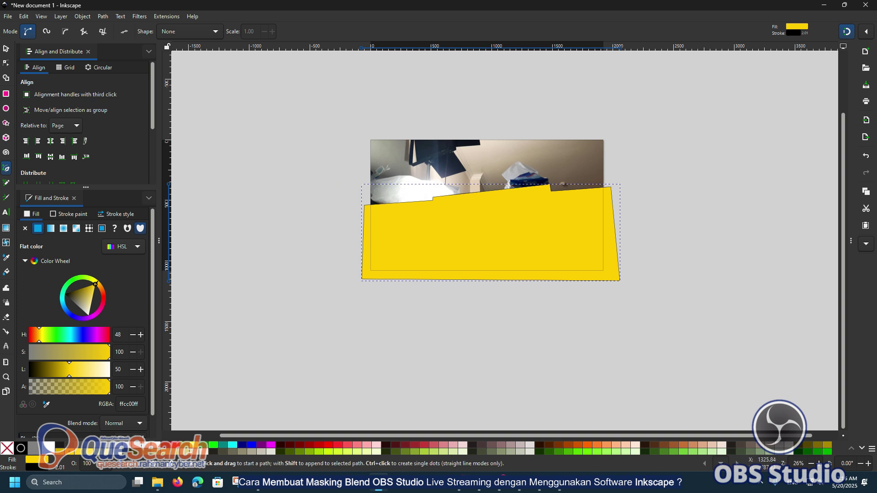
key("s")
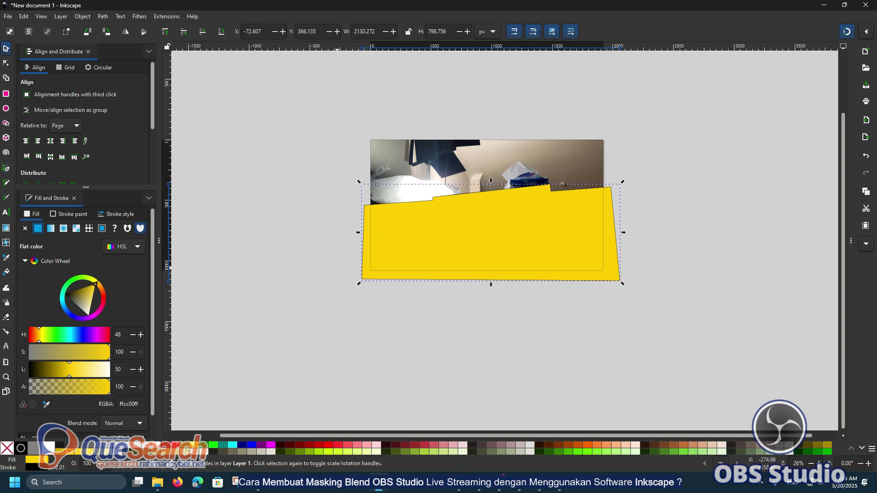
left_click_drag(95, 284, 88, 315)
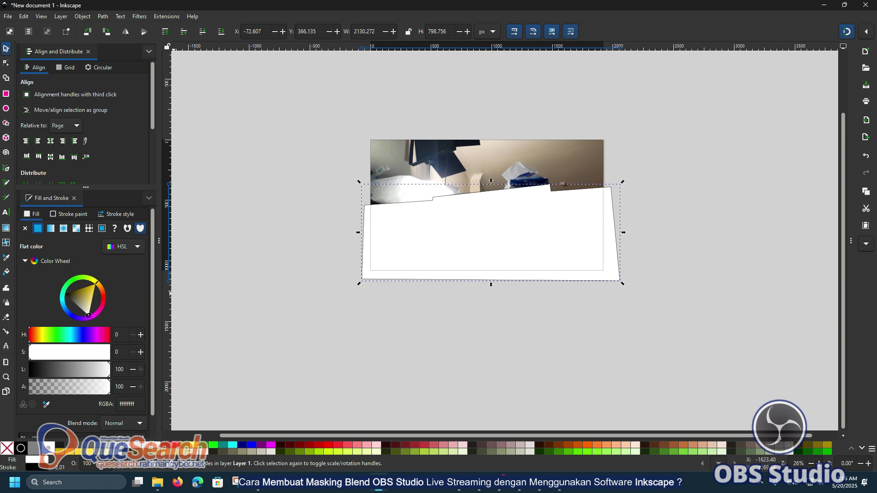
left_click(140, 16)
left_click(167, 16)
left_click(41, 16)
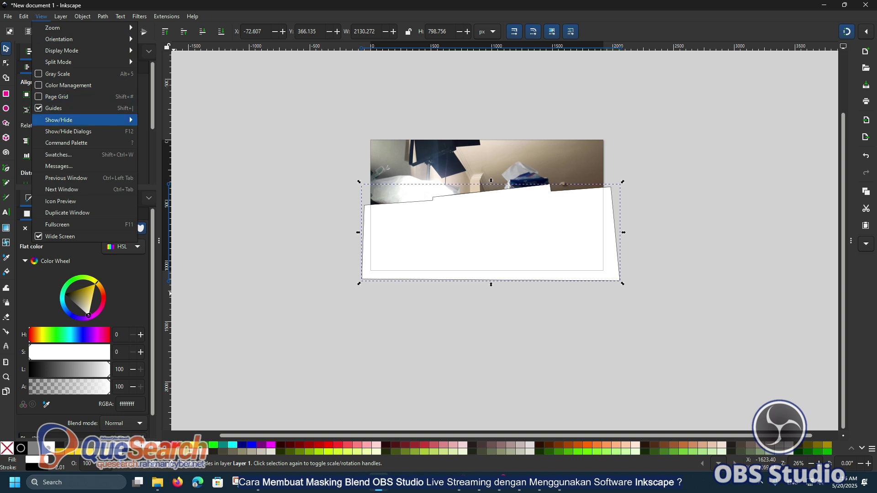
mouse_move(69, 119)
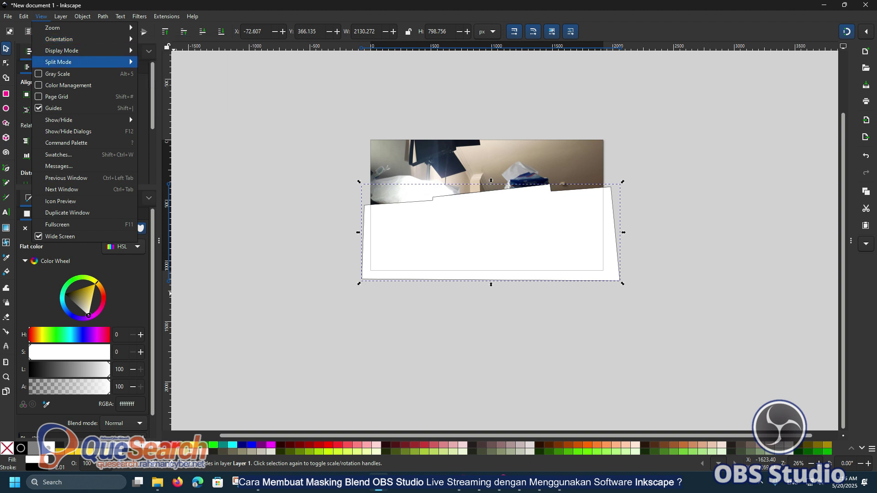
key("Escape")
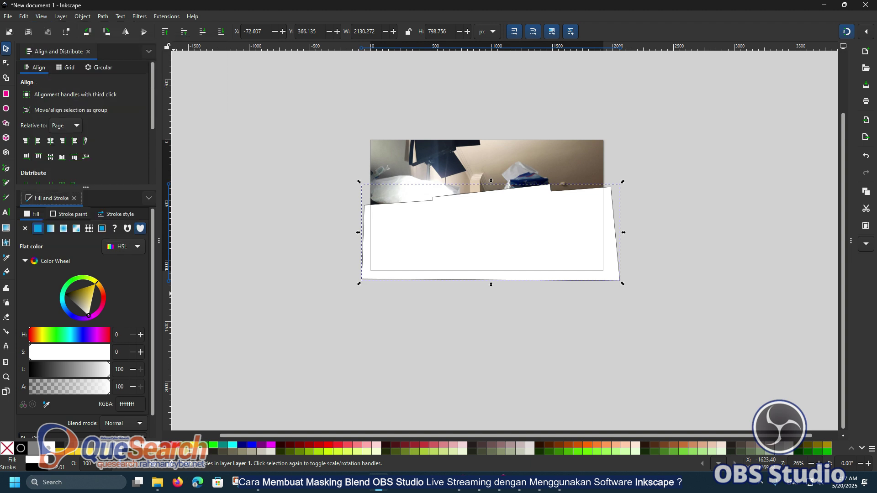
left_click(61, 16)
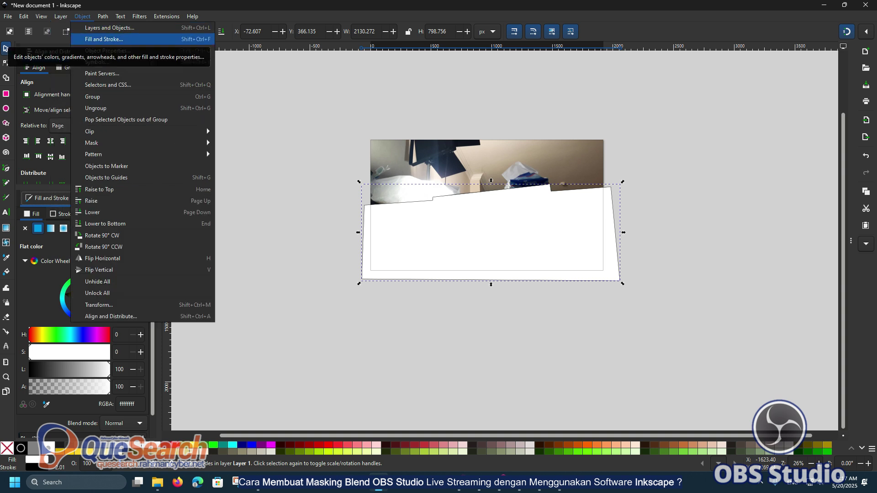
left_click(103, 39)
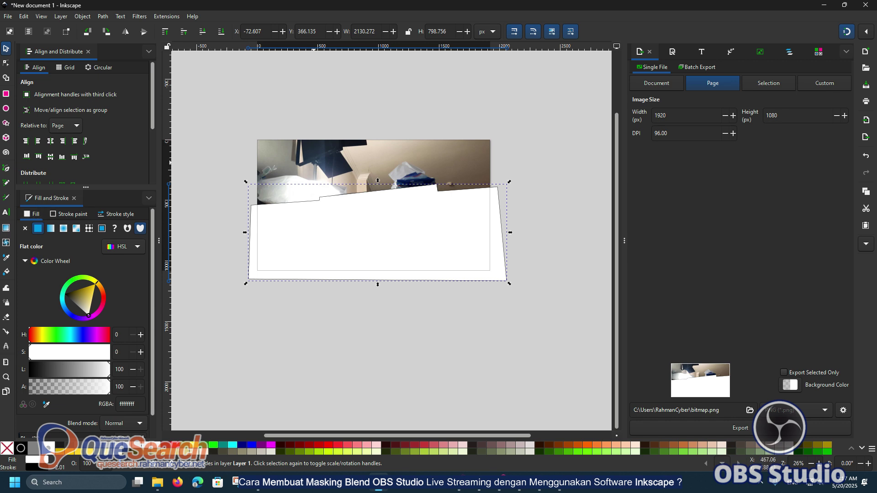
Try to apply a flat black fill (000000ff) to the imported video frame.
left_click(313, 162)
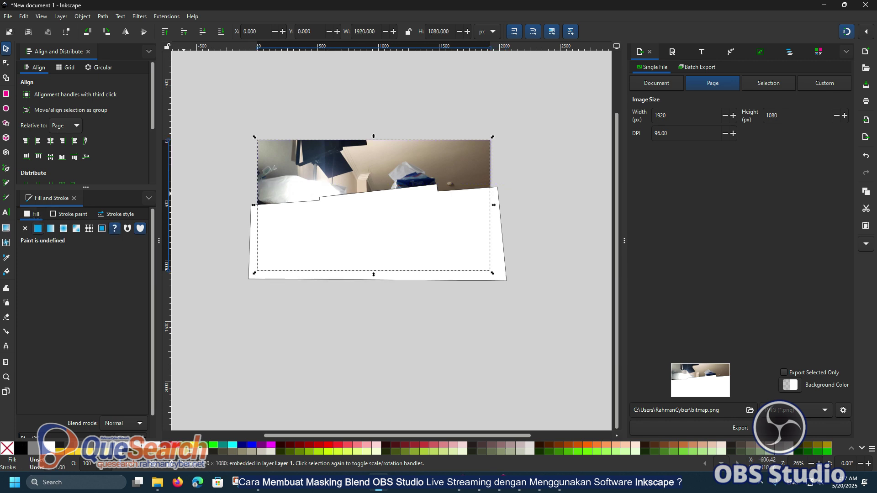
left_click(38, 228)
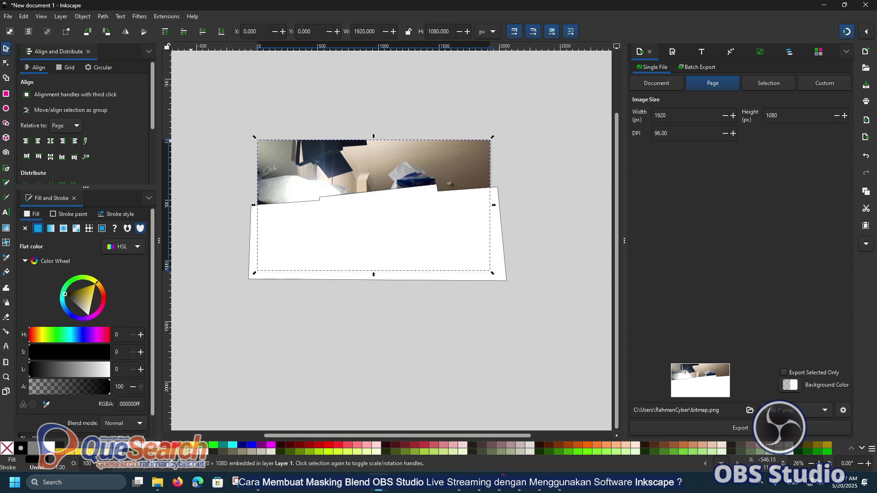
key("Escape")
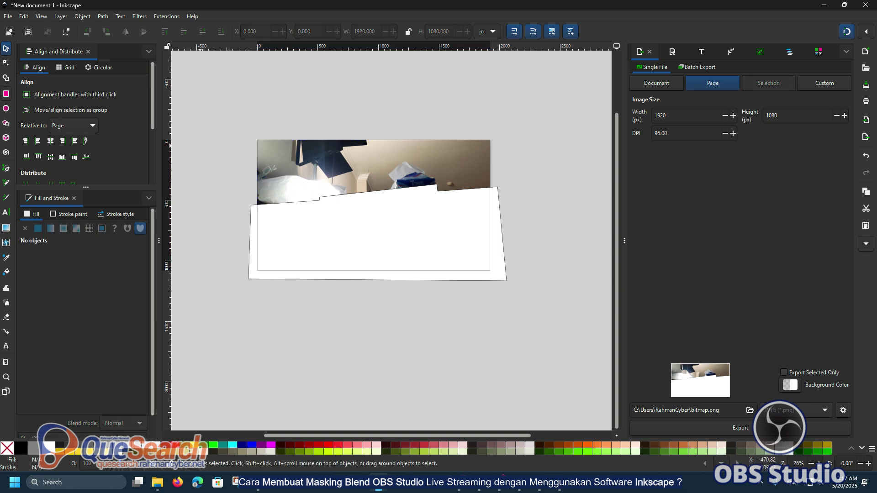
Draw a black rectangle from page corner to page corner and send it to the bottom of the stacking order.
left_click(6, 94)
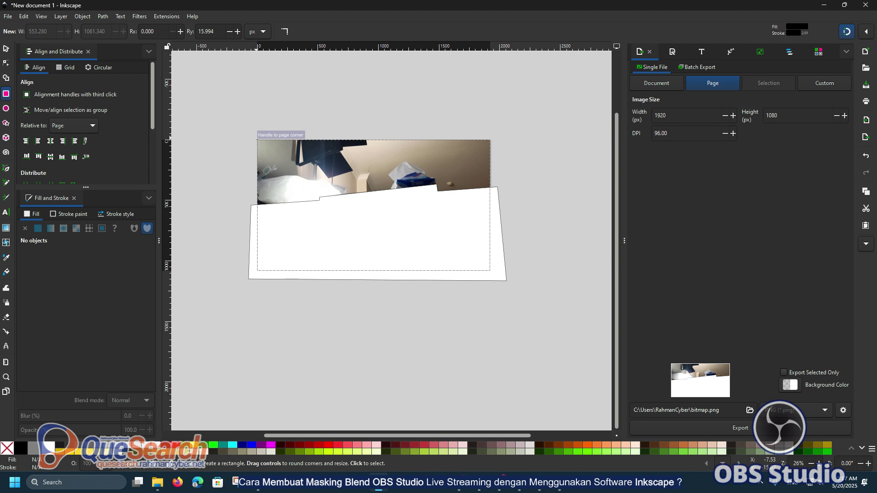
mouse_move(257, 140)
left_mouse_down()
mouse_move(424, 248)
mouse_move(490, 270)
left_mouse_up()
key("s")
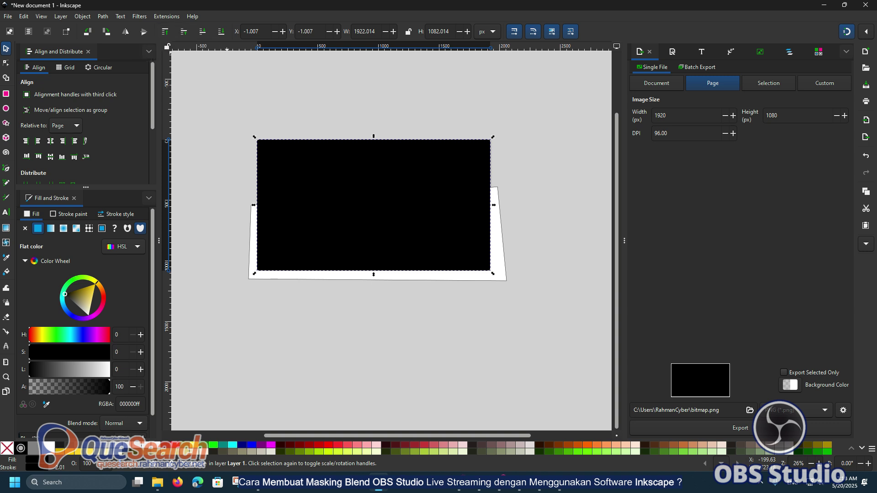
left_click(221, 31)
key("Escape")
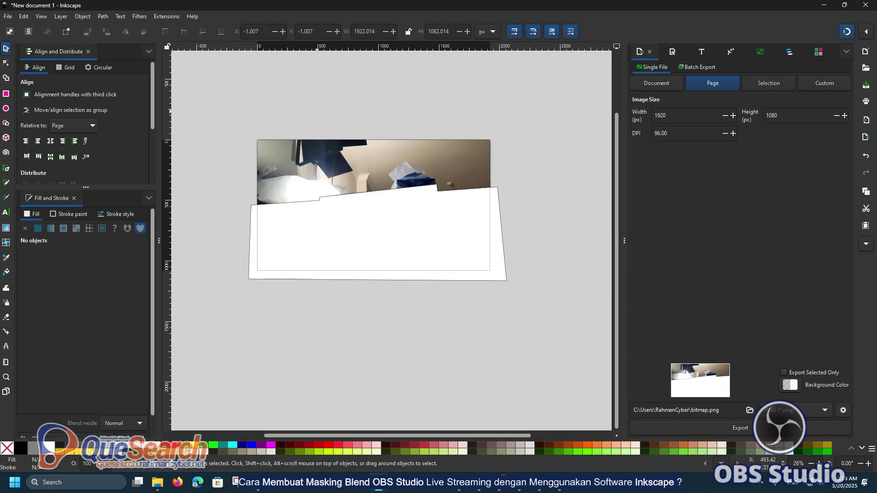
Send the imported video frame to the bottom, beneath the black rectangle.
left_click(317, 162)
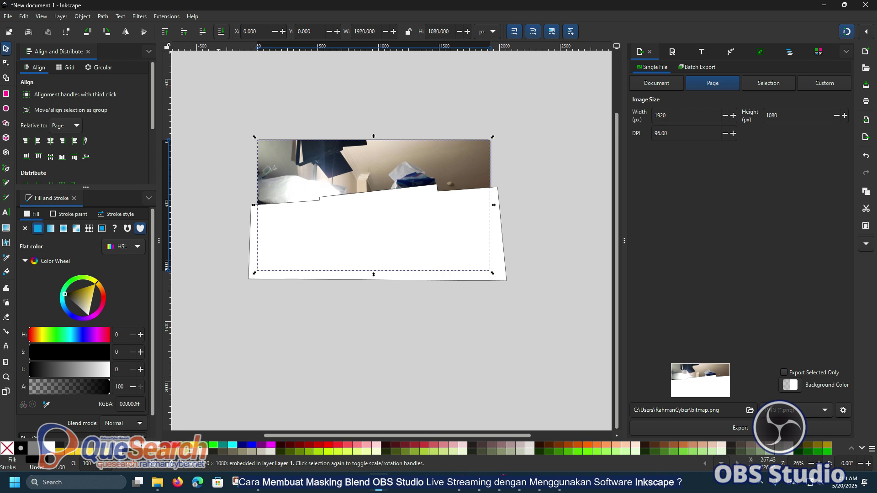
left_click(221, 31)
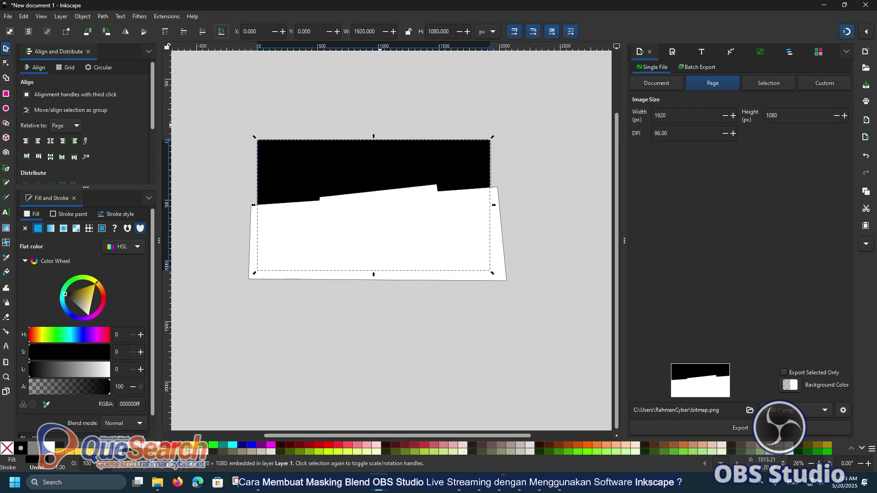
key("Escape")
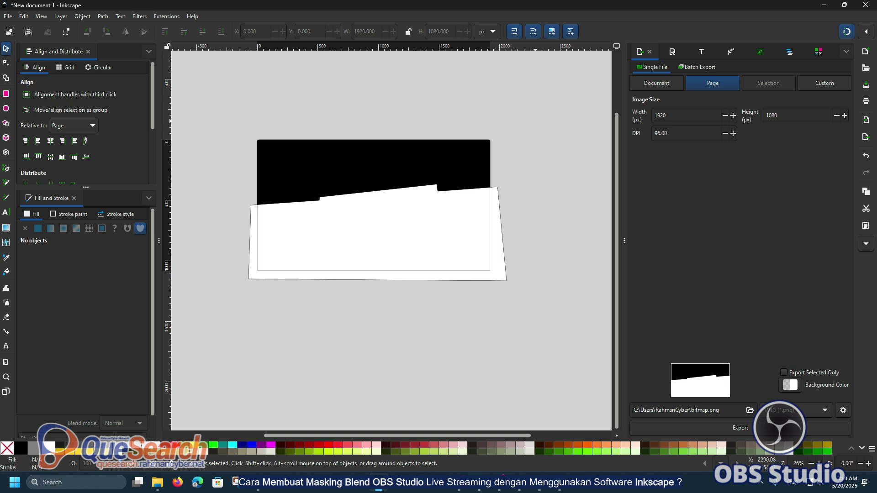
Set up a single-file export of the page area at 1920 × 1080 px in JPEG format.
left_click(8, 16)
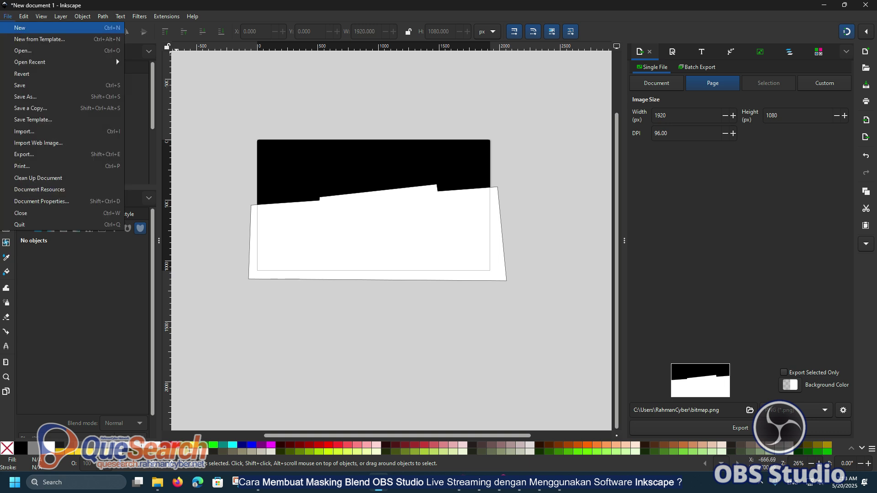
left_click(25, 154)
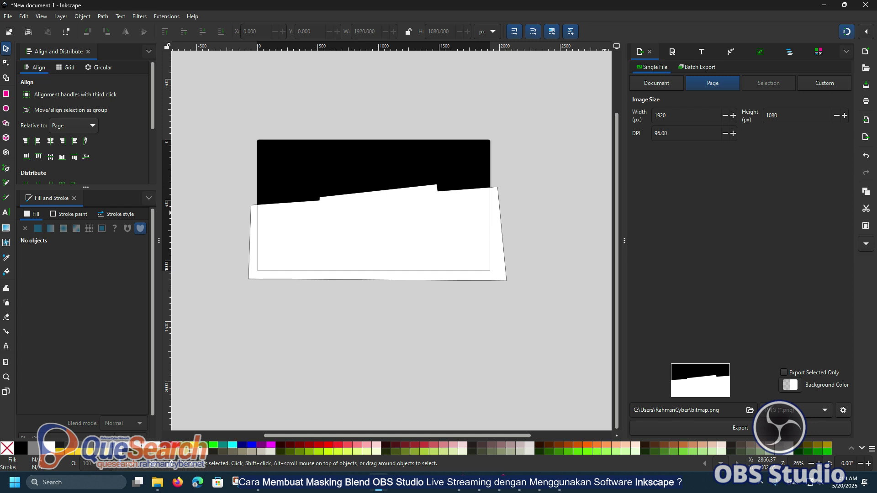
left_click(656, 83)
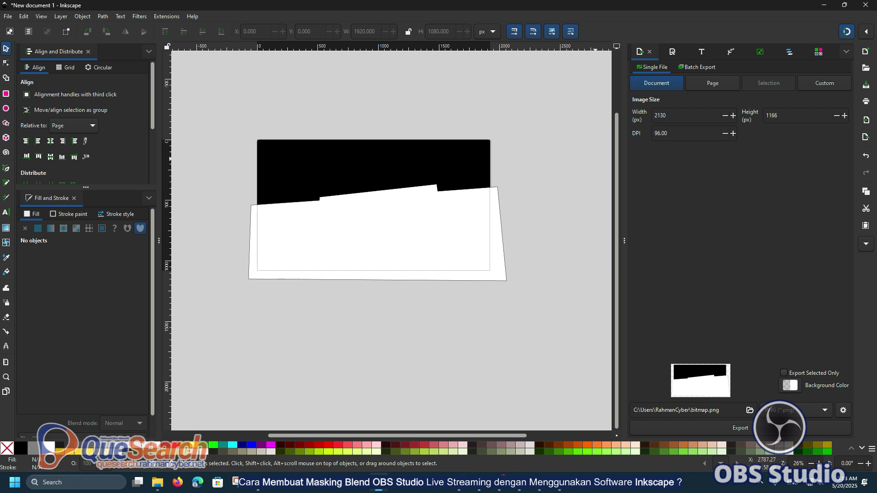
left_click(712, 83)
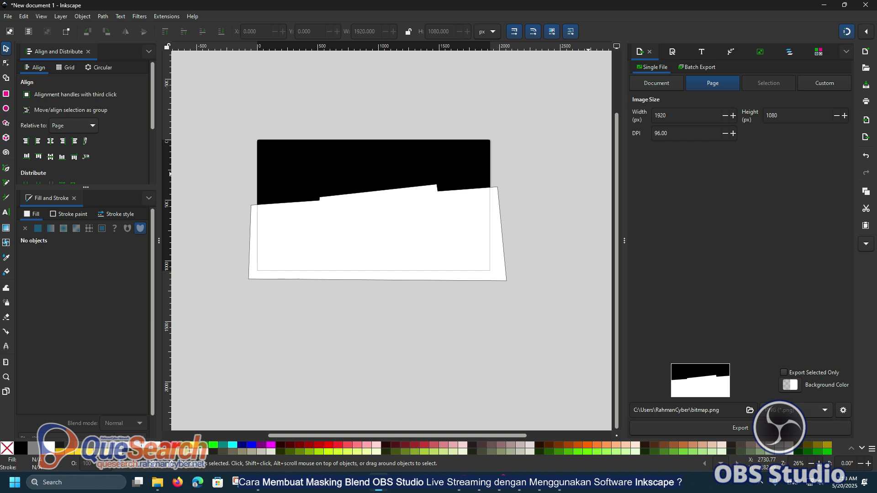
left_click(818, 410)
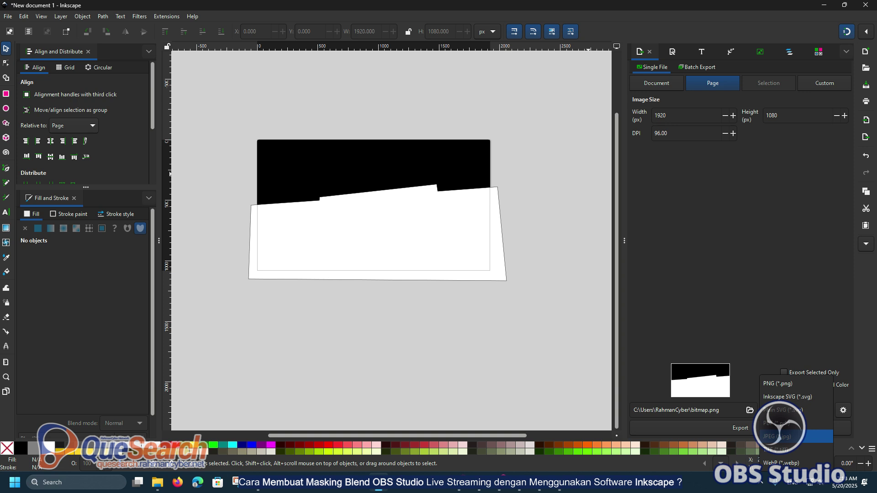
left_click(786, 437)
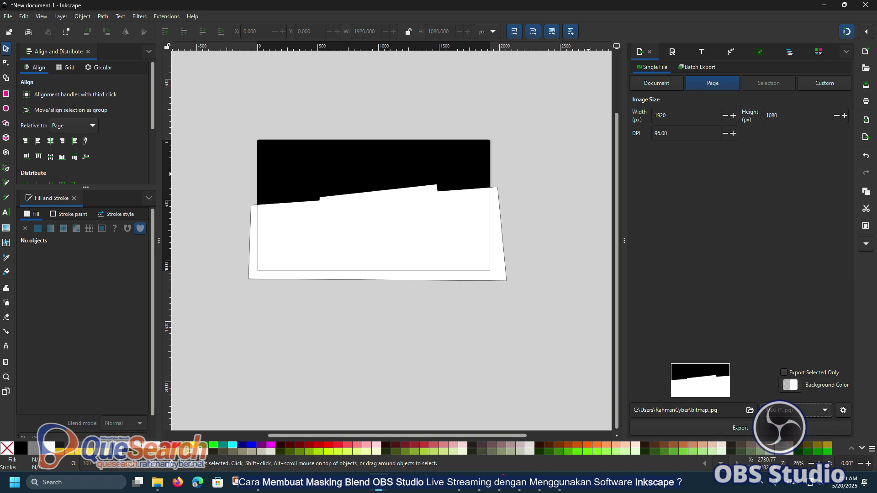
Export the mask as a JPEG named DESK into the Masking OBS Project folder on the removable drive.
left_click(750, 410)
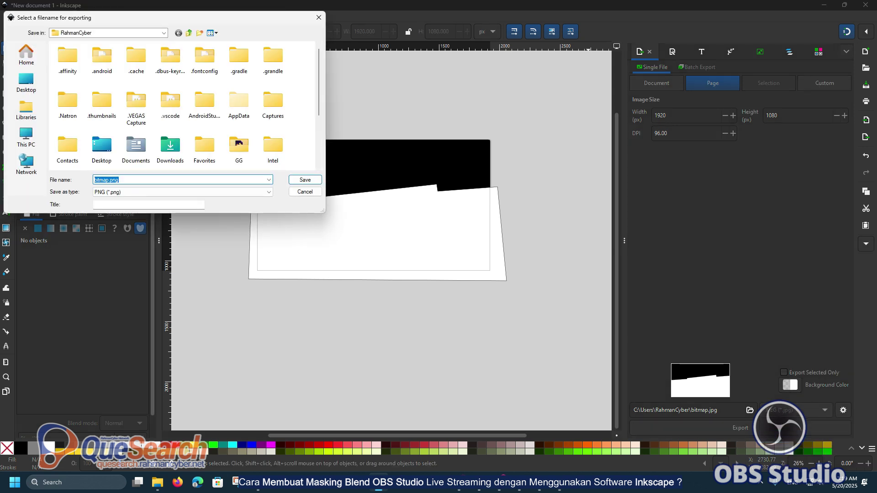
left_click_drag(137, 17, 589, 201)
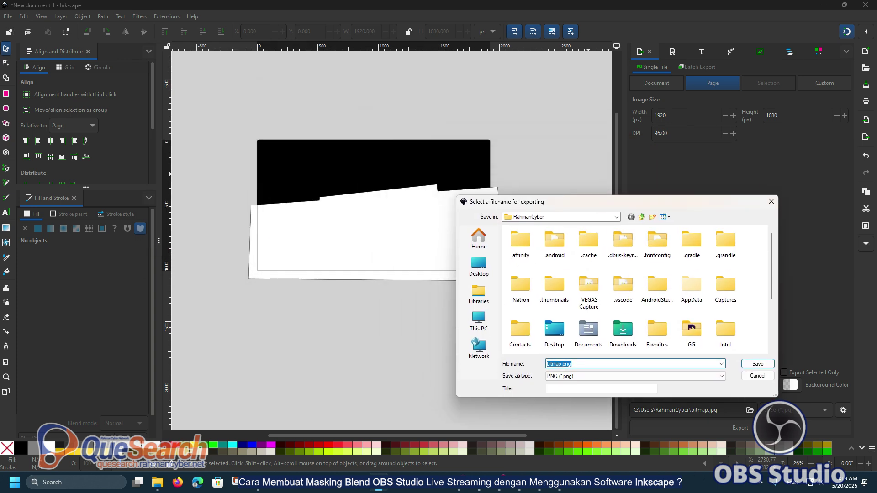
left_click(589, 217)
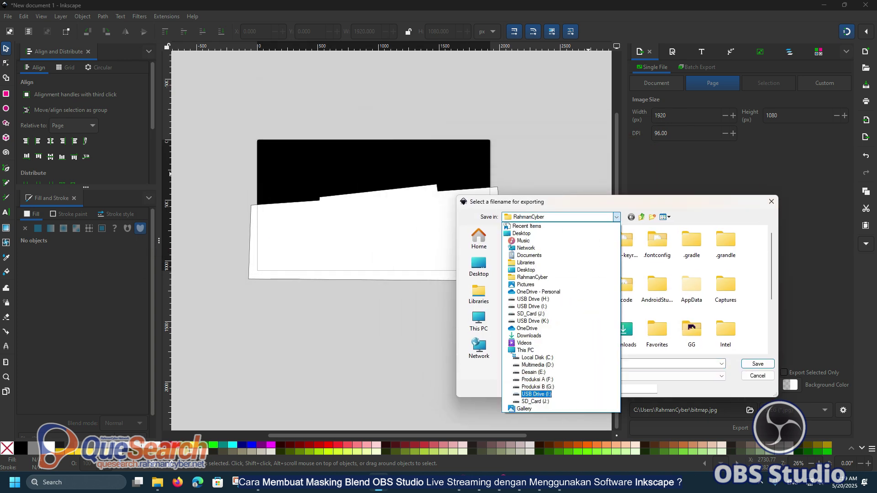
left_click(536, 395)
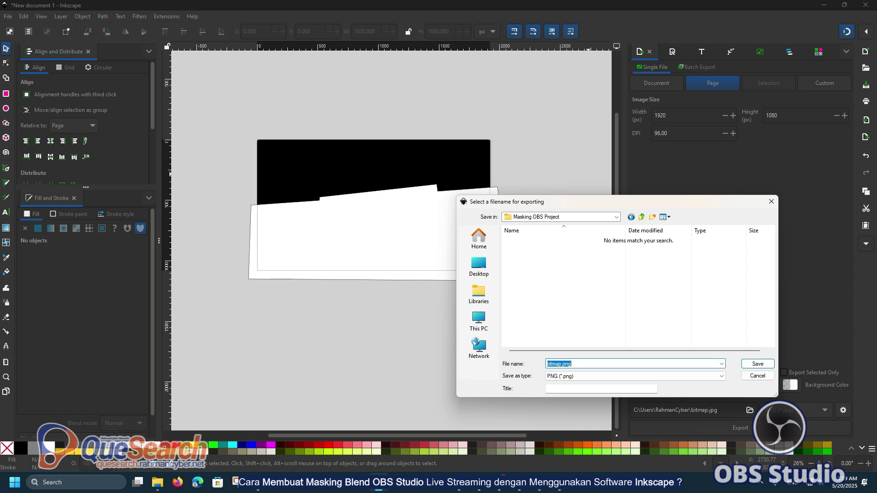
type("DESK")
left_click(635, 376)
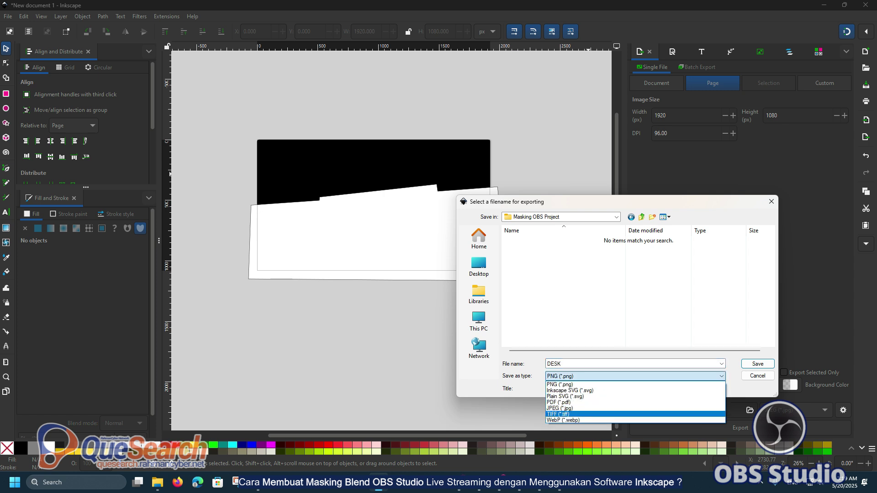
left_click(559, 408)
left_click(758, 363)
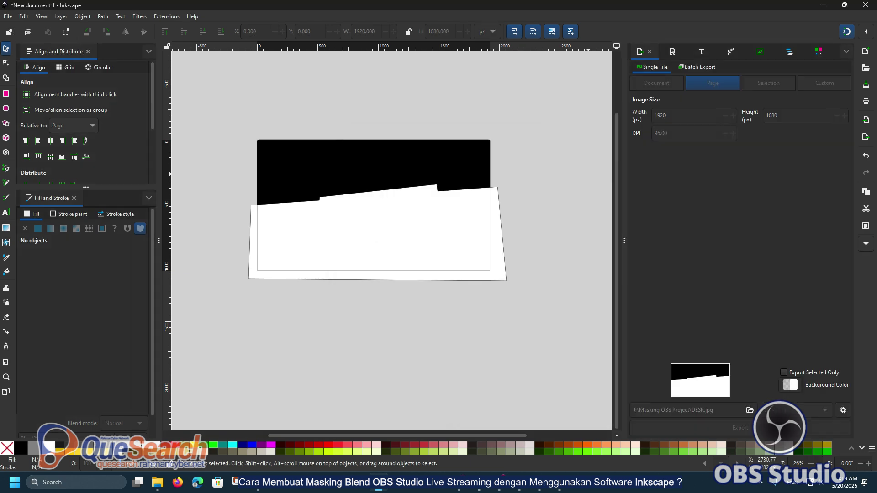
left_click(740, 428)
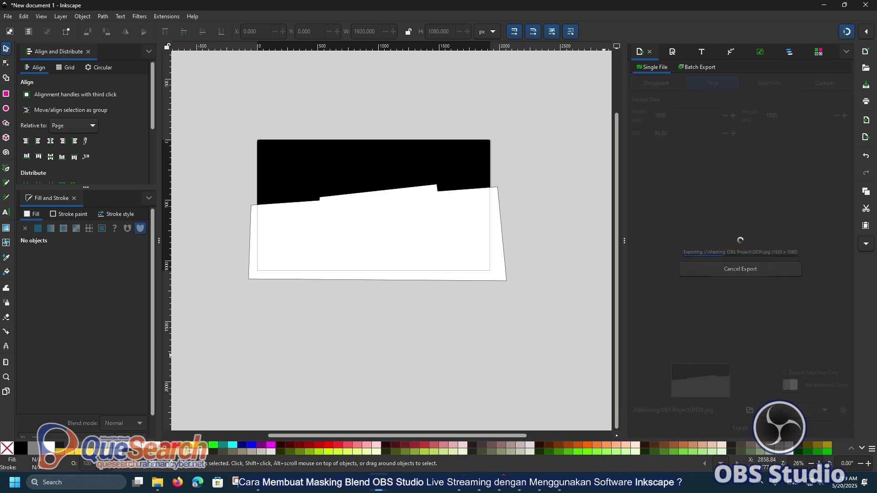
Switch to File Explorer and check the exported mask in the Masking OBS Project folder.
left_click(534, 143)
left_click(157, 482)
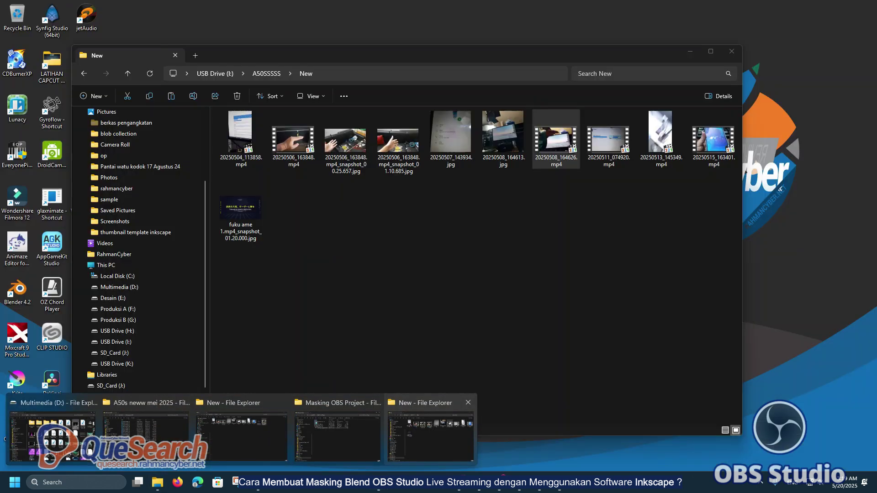
left_click(338, 436)
left_click_drag(274, 54, 234, 55)
left_click(568, 216)
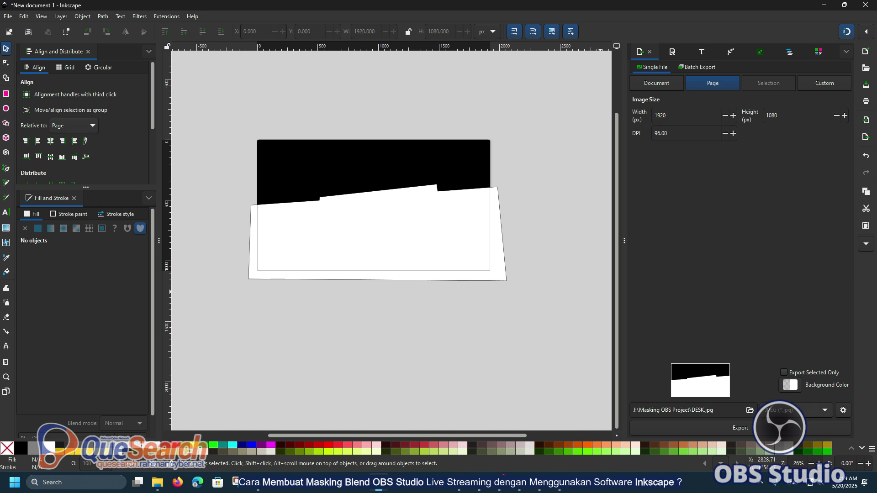
Return to Inkscape, change the export format to PNG and export the mask again.
left_click(795, 410)
left_click(777, 359)
left_click(740, 428)
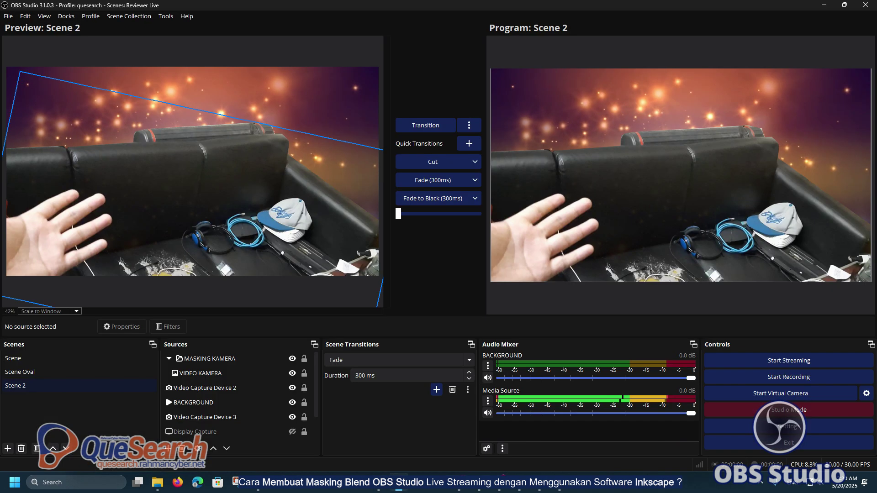
In OBS Studio, remove the scenes named Scene and Scene Oval, and try to remove Scene 2 as well.
left_click(65, 359)
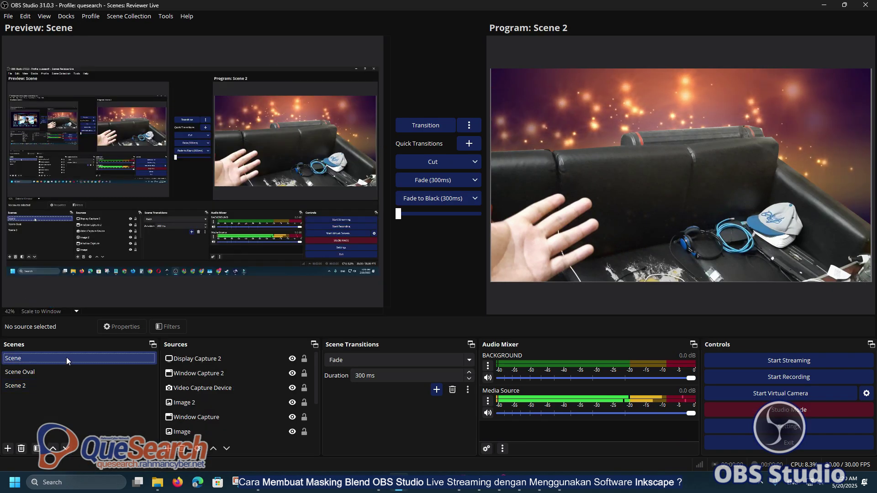
left_click(21, 450)
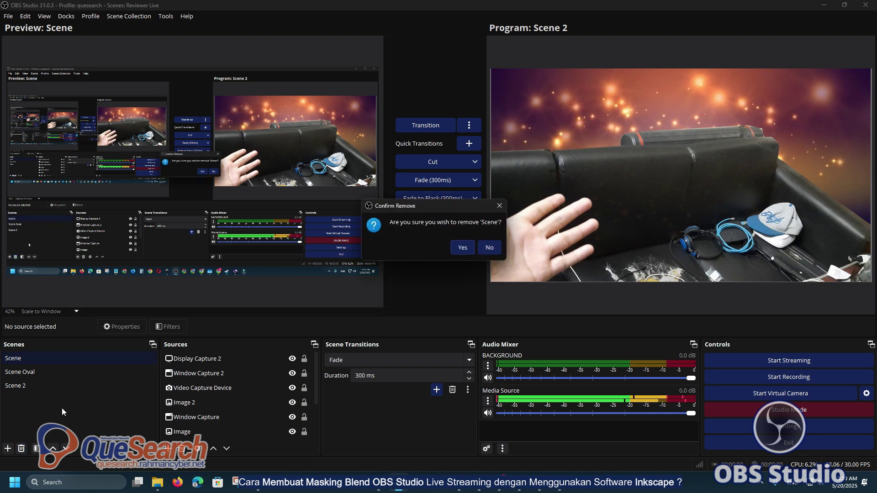
left_click(469, 251)
left_click(64, 360)
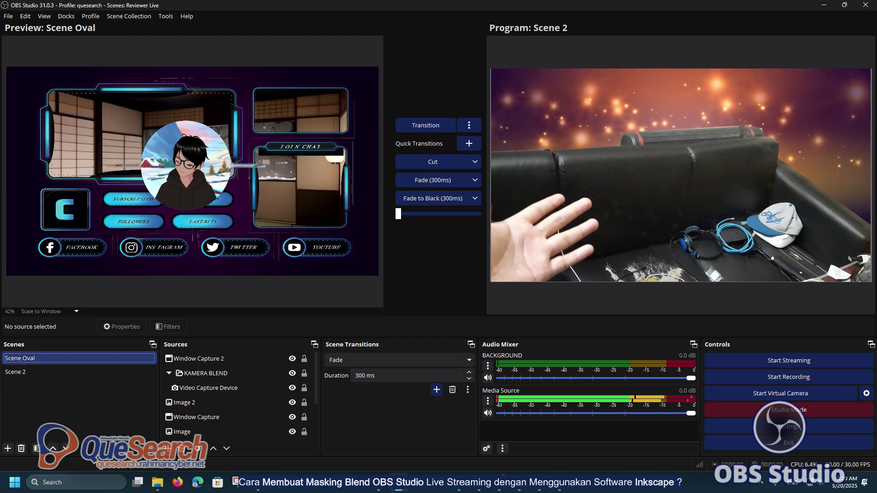
left_click(21, 449)
key("Return")
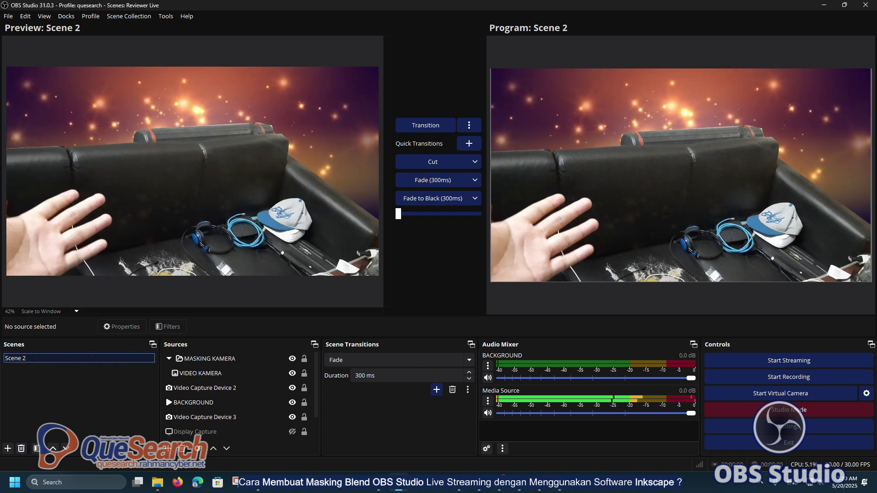
left_click(22, 449)
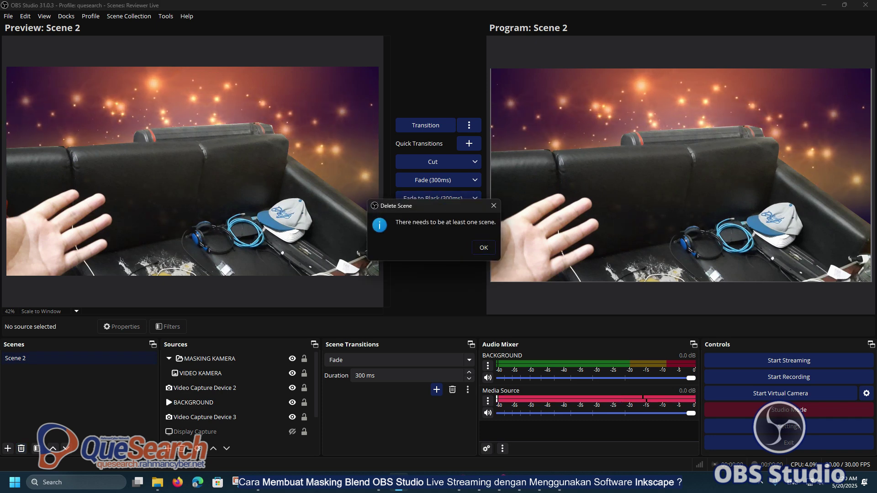
key("Return")
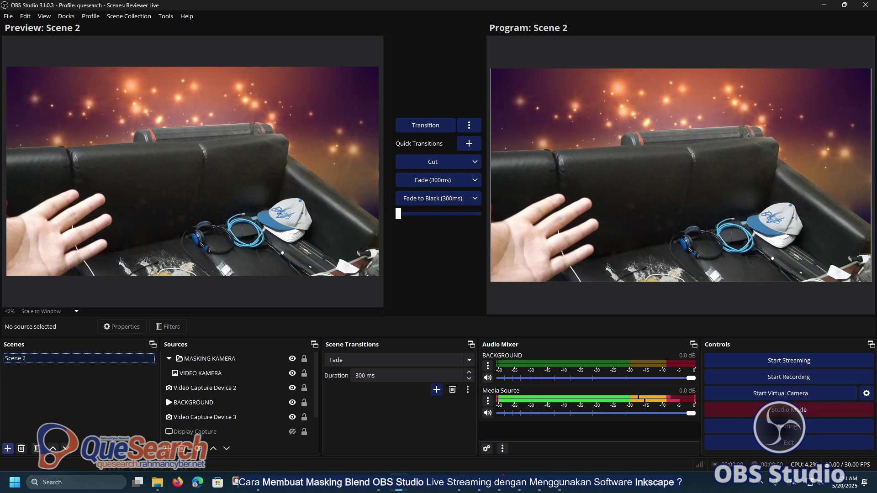
Add a new scene named SCENE.
left_click(8, 449)
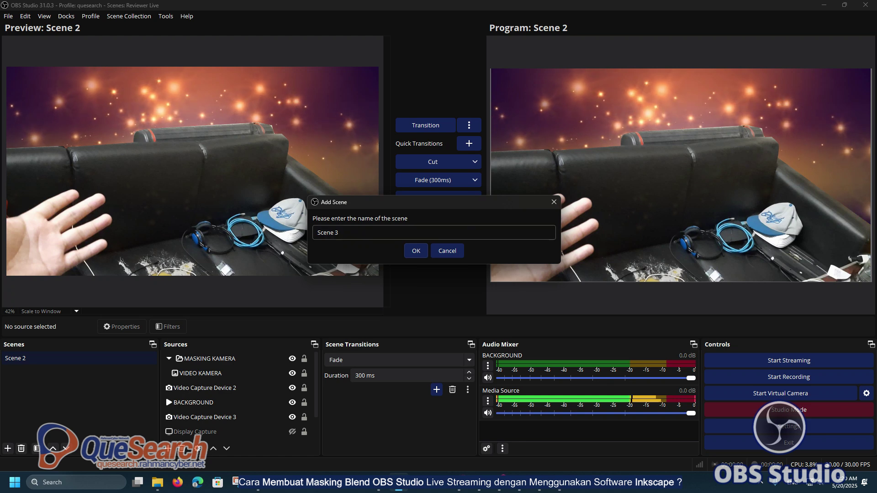
left_click_drag(344, 233, 314, 233)
type("SCENE")
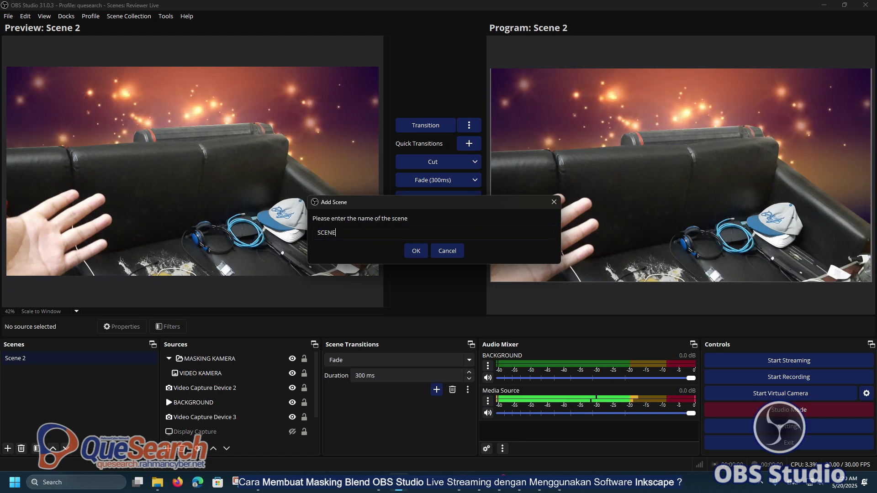
key("Return")
Remove Scene 2 and transition the empty SCENE to the program output.
left_click(15, 358)
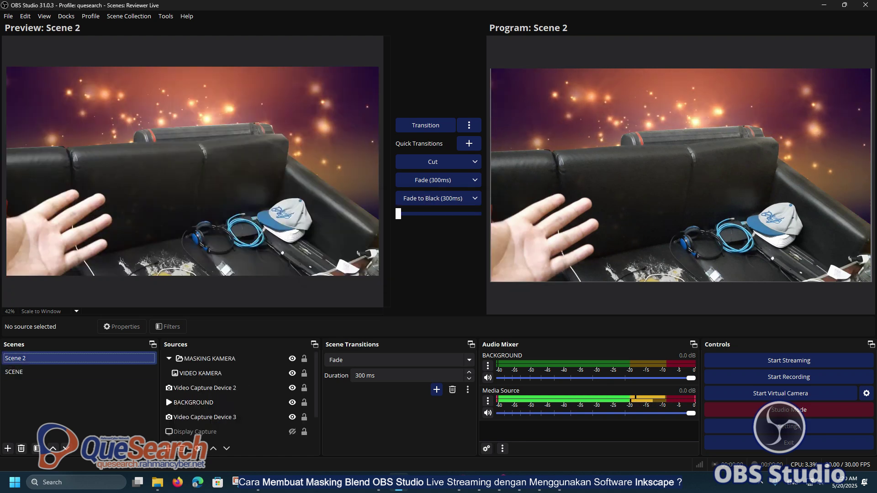
key("Delete")
key("Return")
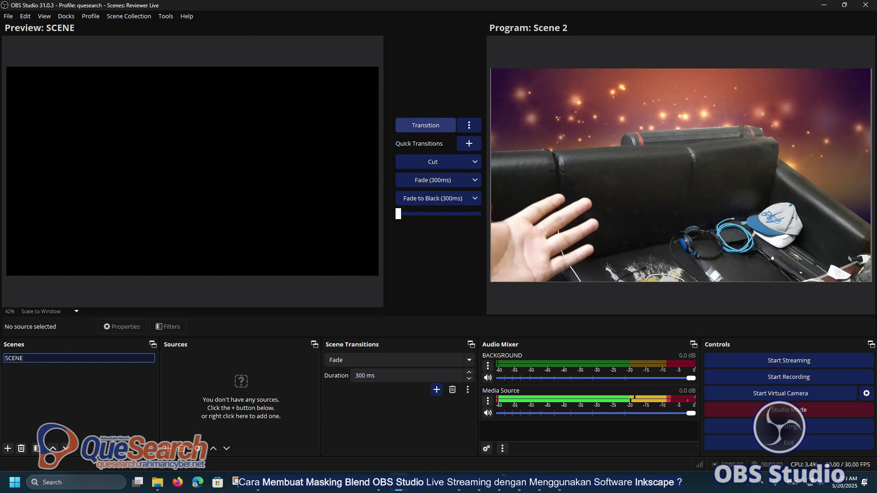
left_click(426, 125)
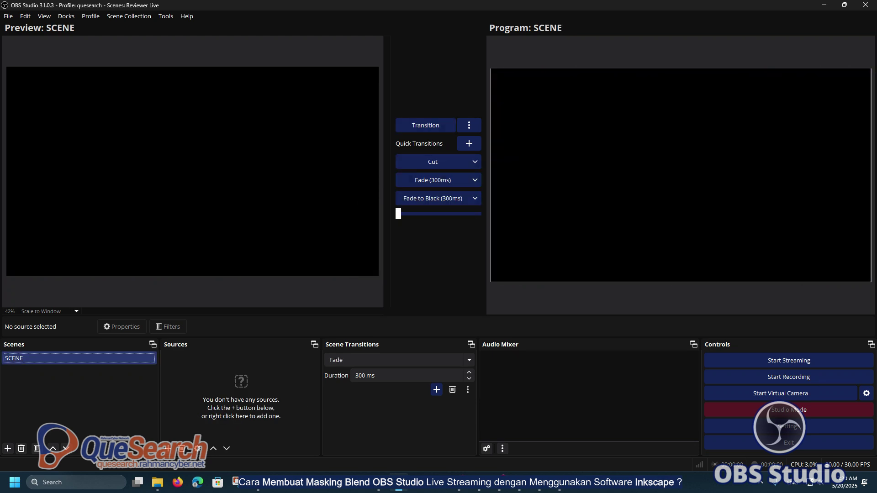
left_click(78, 396)
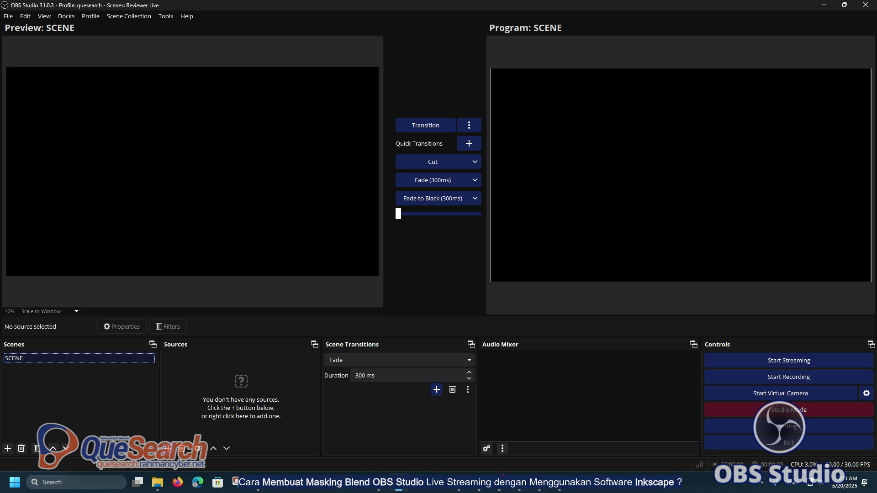
left_click(168, 448)
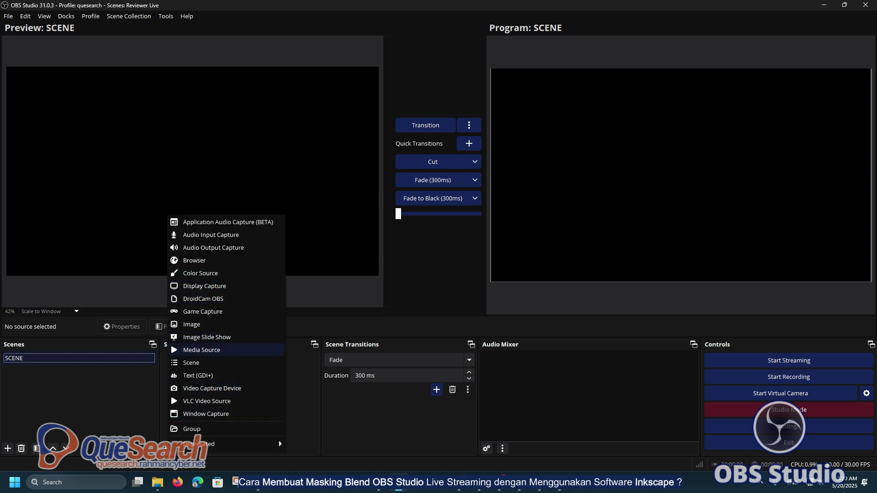
left_click(202, 350)
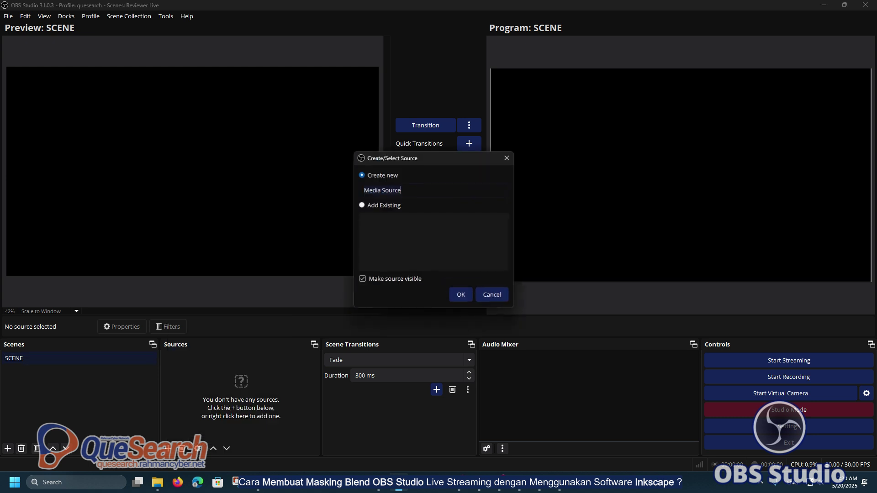
key("Escape")
Add a new Video Capture Device source to SCENE, using the Brio 100 camera with its default resolution.
left_click(168, 448)
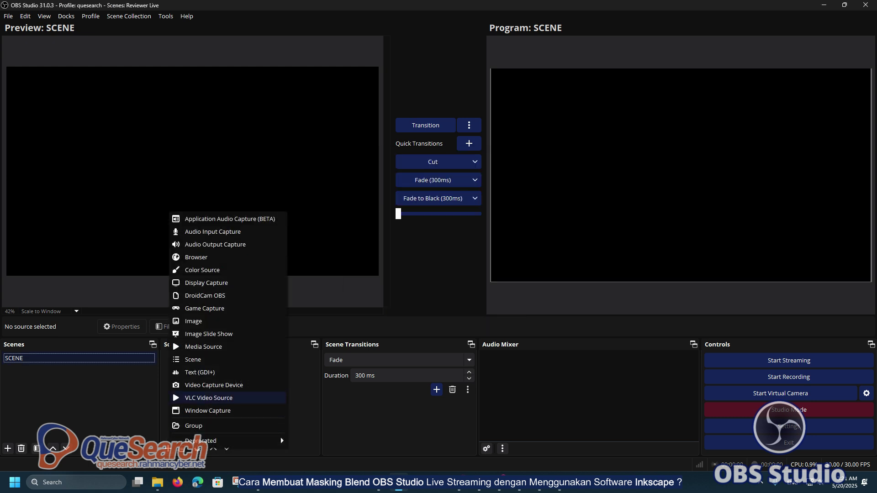
left_click(214, 385)
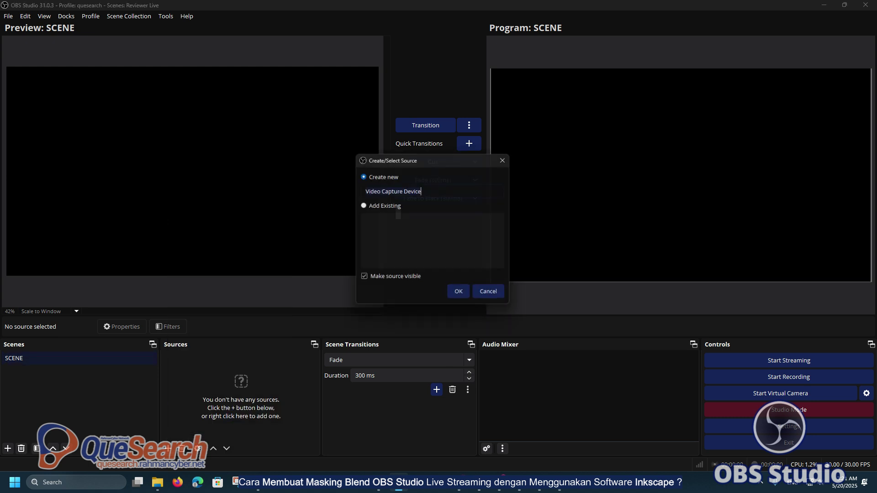
left_click(461, 295)
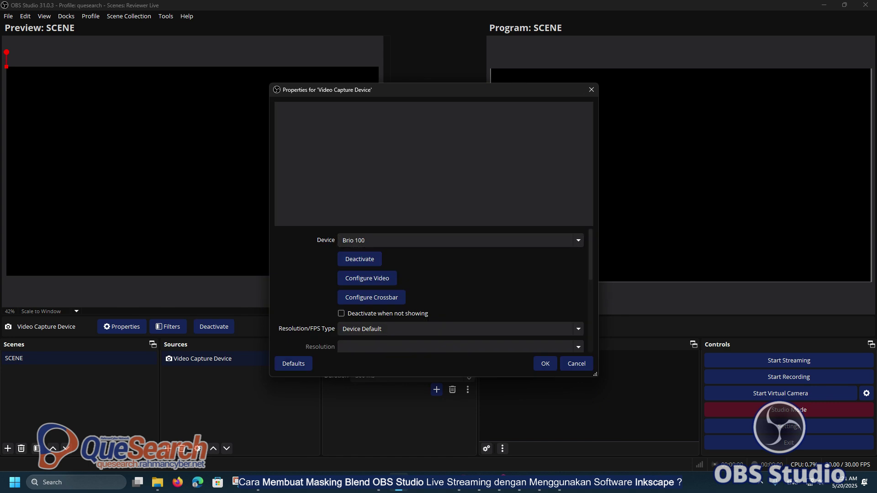
key("Return")
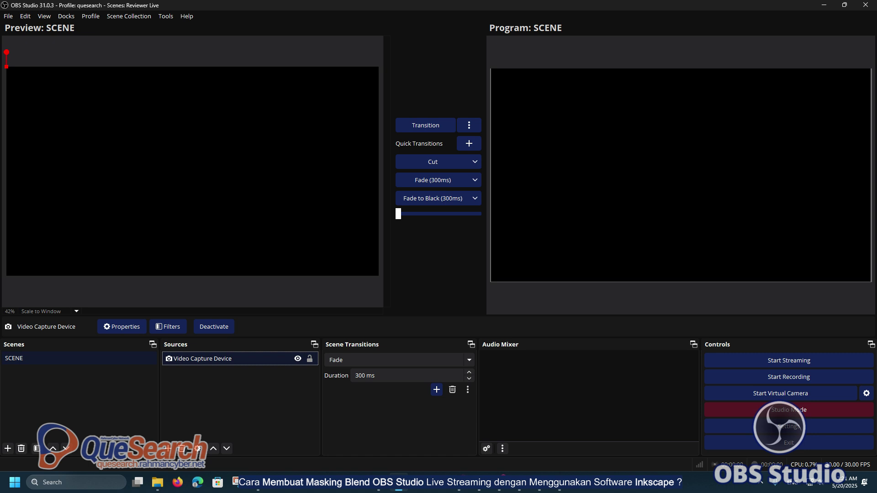
Add a new Media Source named KAMERA to SCENE.
left_click(167, 448)
left_click(194, 344)
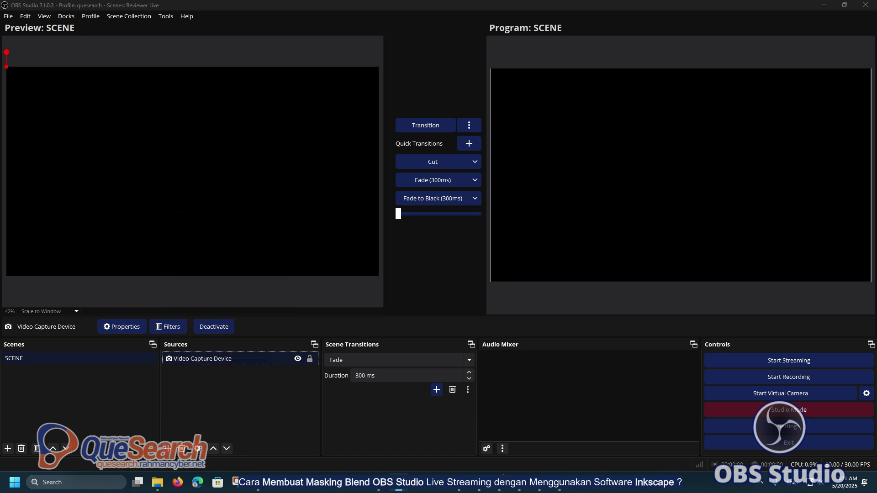
type("KAMERA")
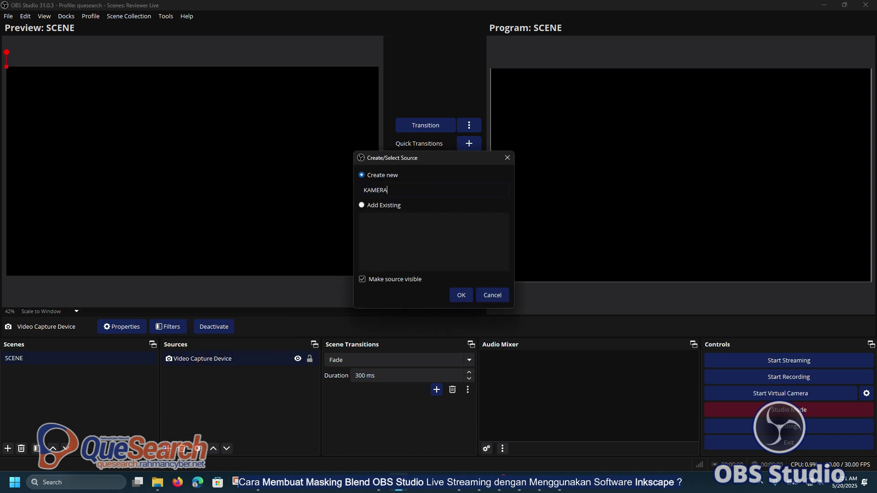
key("Return")
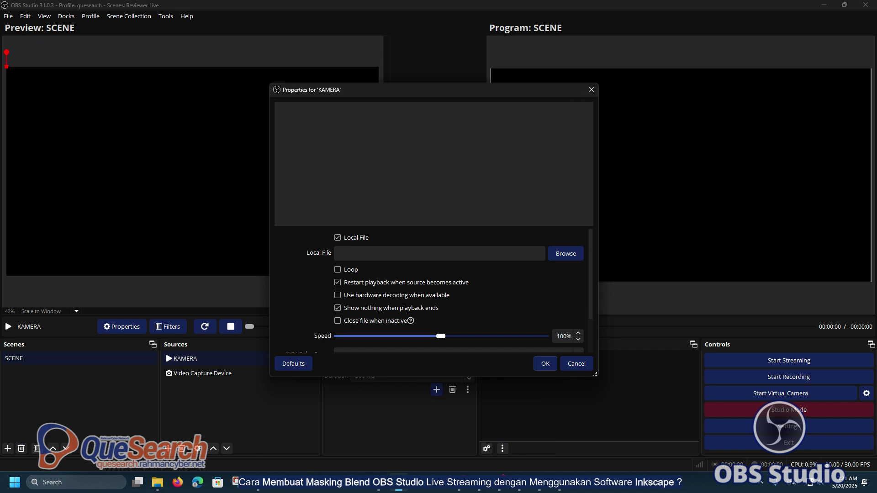
left_click(566, 254)
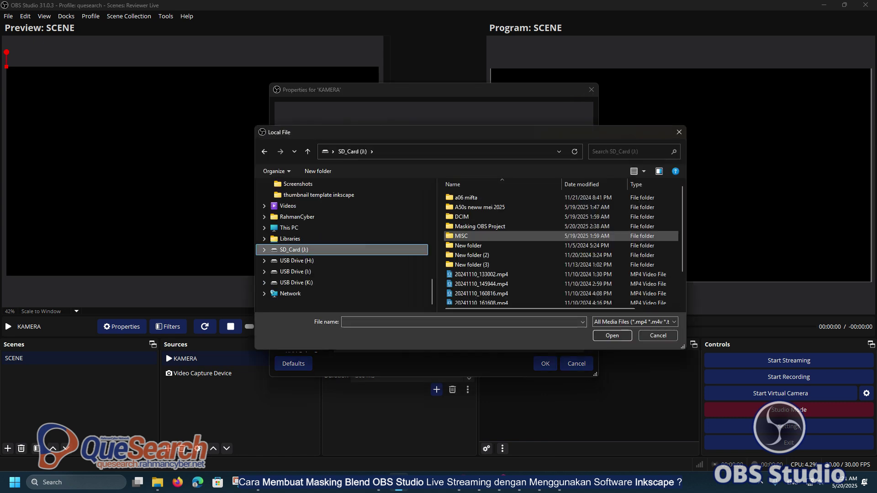
double_click(480, 227)
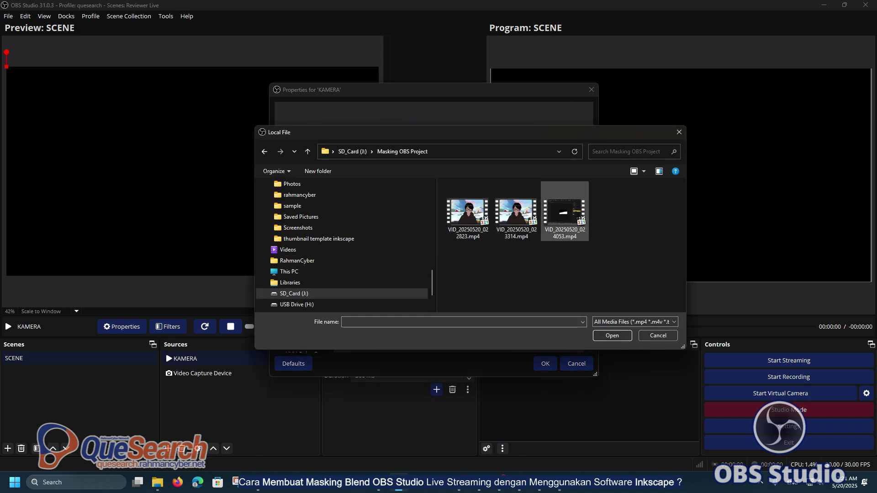
key("Escape")
In File Explorer, copy 20250506_163848.mp4, its two snapshots, 20250508_164613.jpg and 20250508_164626.mp4 from USB Drive (I:) into the Masking OBS Project folder.
mouse_move(157, 483)
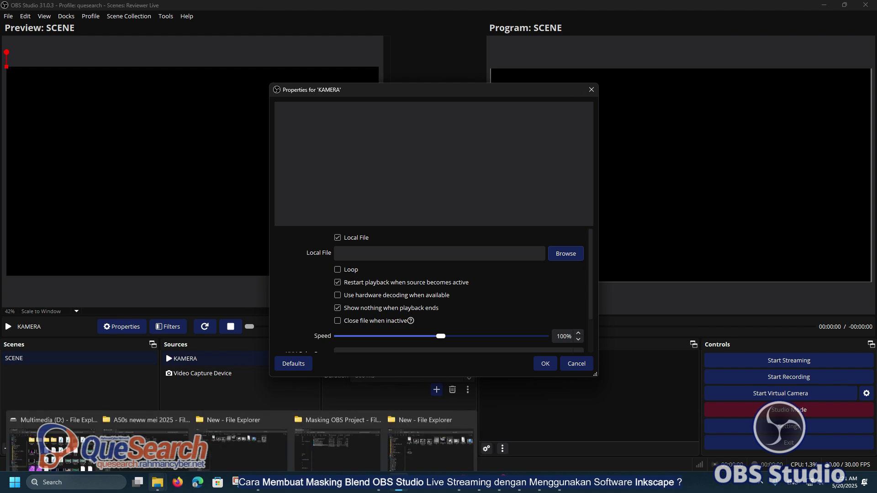
left_click(432, 446)
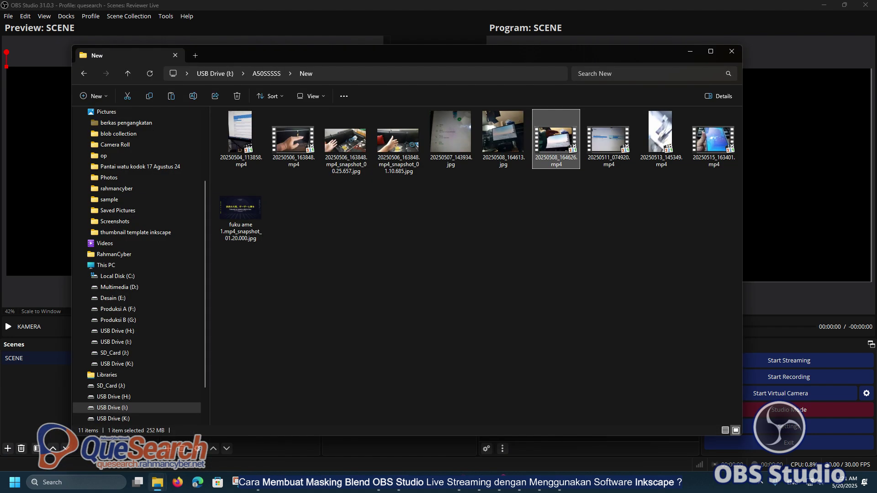
left_click(294, 139)
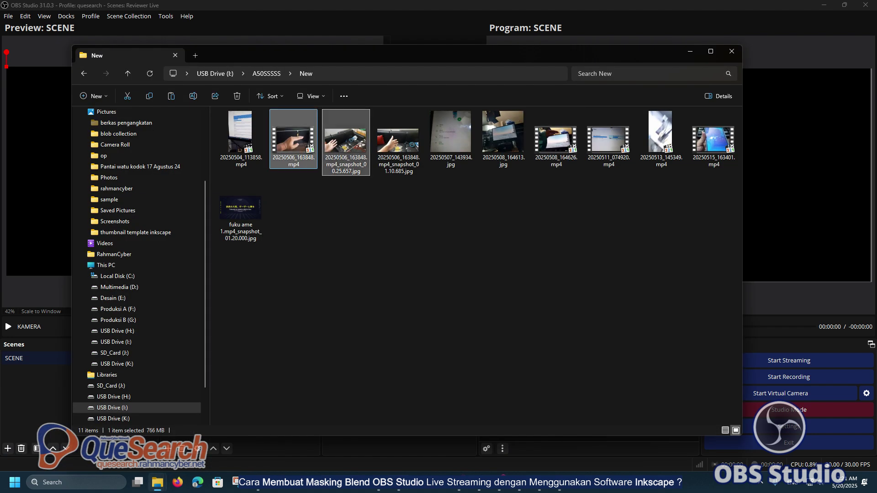
left_click(504, 140, "ctrl")
left_click(556, 139, "ctrl")
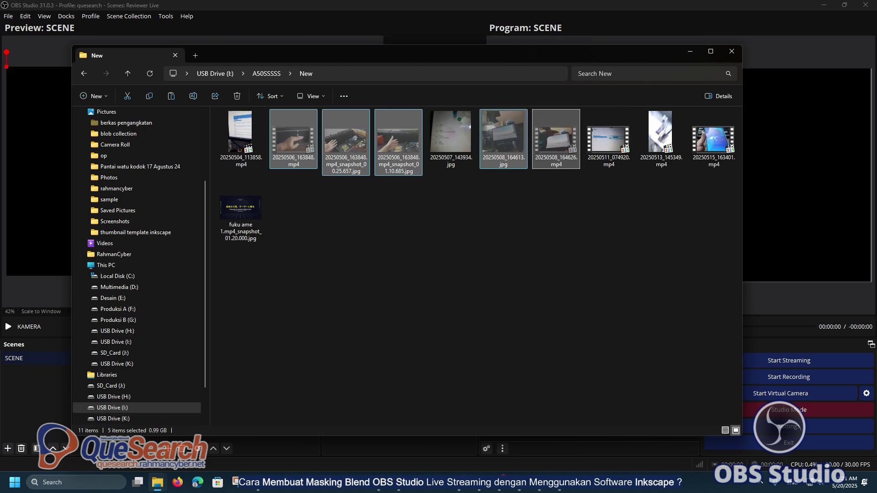
key("alt+Tab")
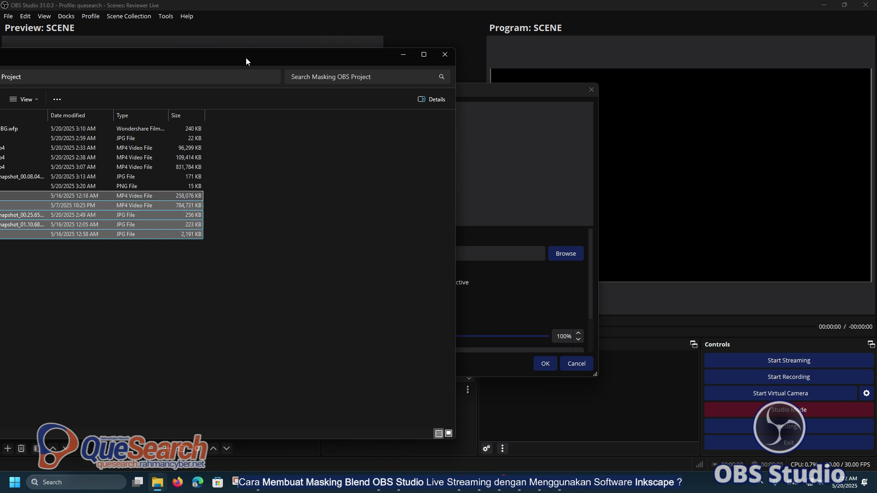
left_click_drag(246, 58, 480, 33)
left_click(403, 255)
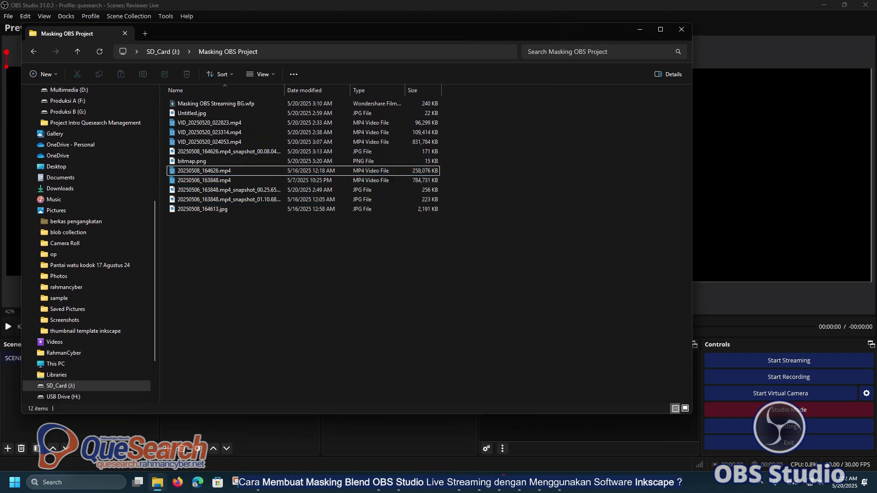
left_click(640, 29)
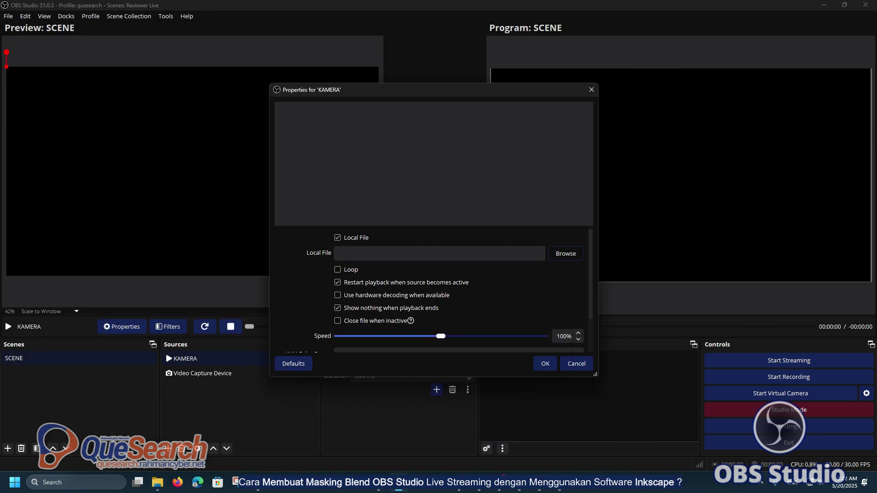
Back in OBS Studio, set KAMERA's local file to 20250508_164626.mp4 from Masking OBS Project and enable Loop.
left_click(566, 254)
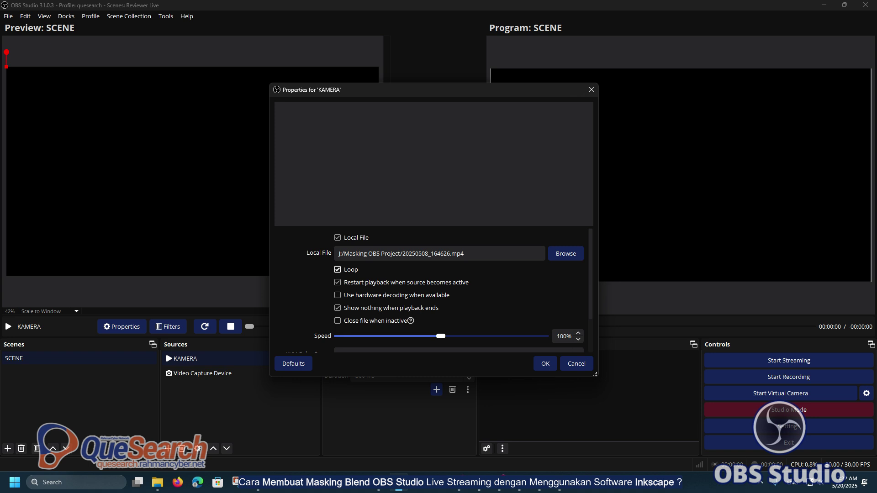
left_click(545, 363)
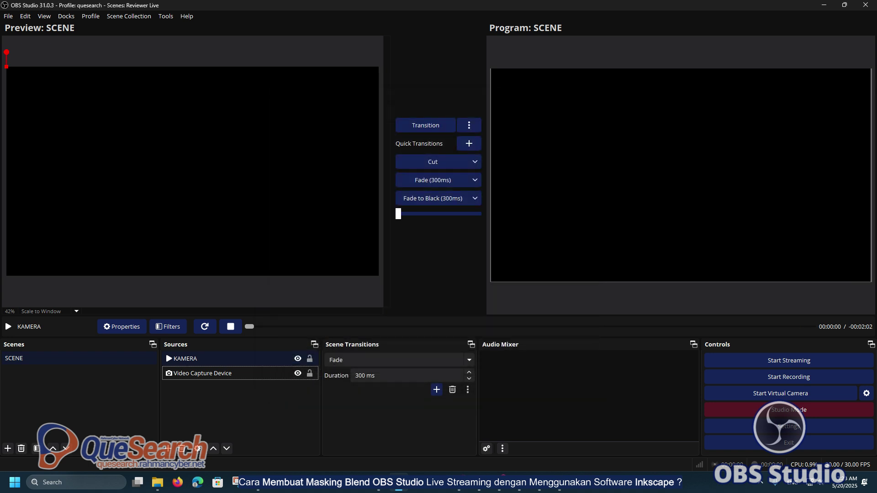
Group the KAMERA source and name the group MASKING KAMERA.
left_click(220, 360)
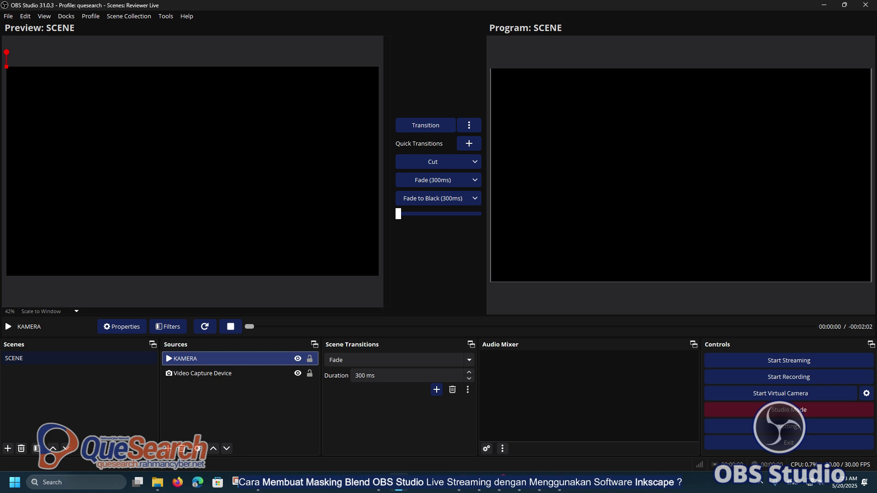
right_click(243, 360)
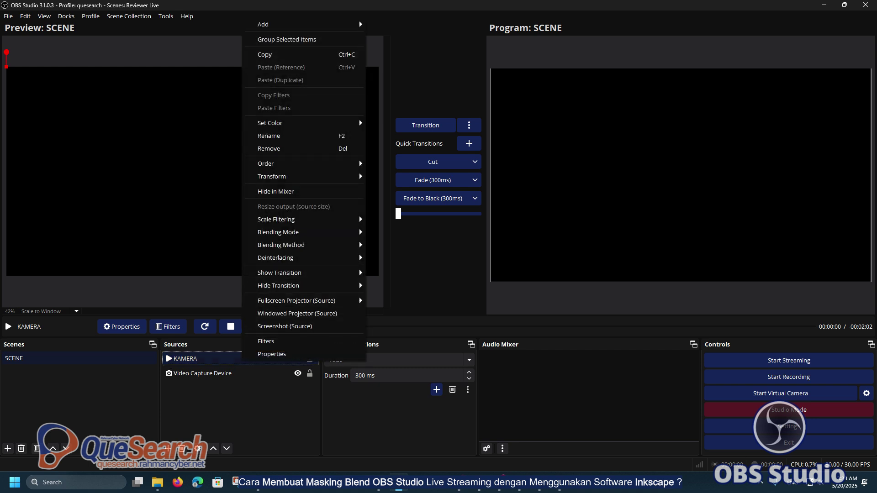
left_click(205, 358)
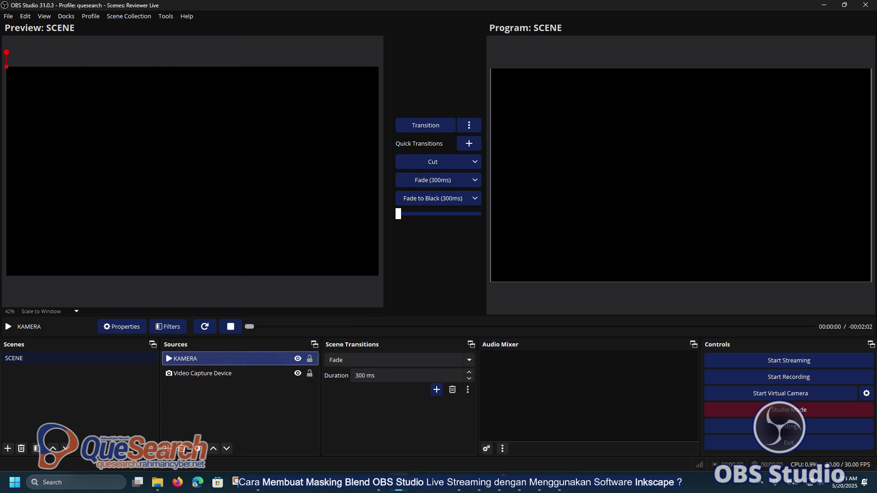
right_click(223, 359)
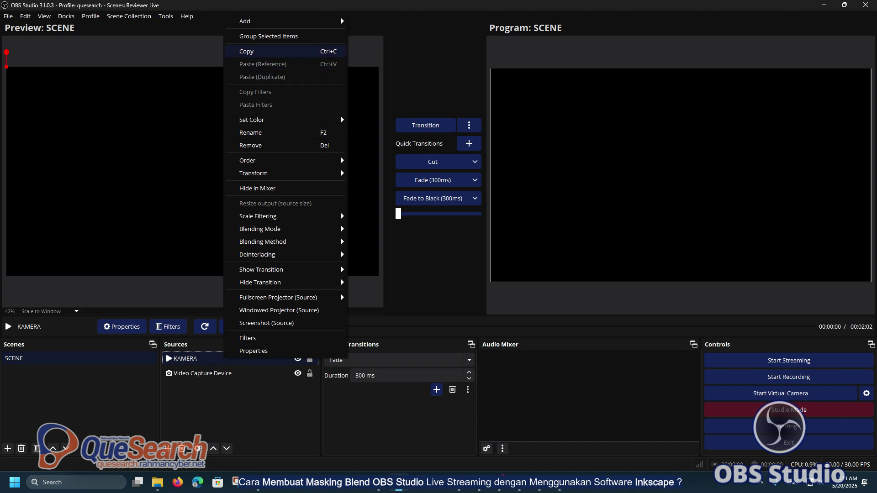
left_click(269, 36)
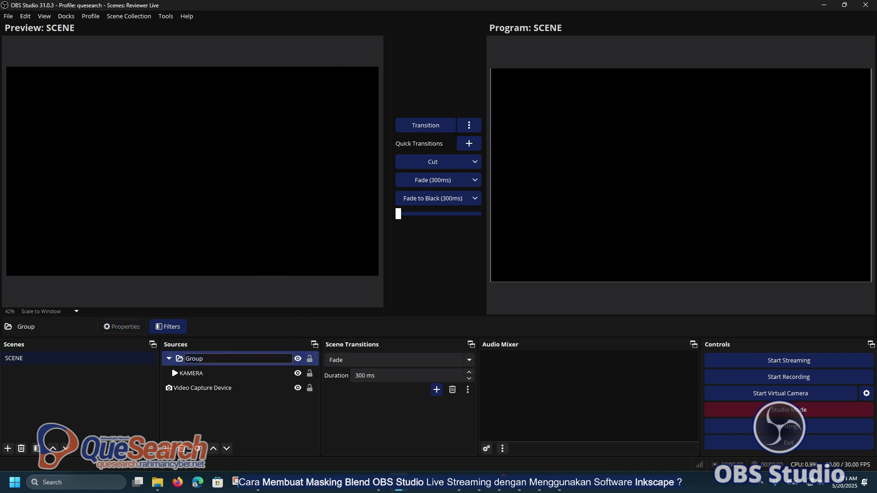
left_click_drag(206, 359, 160, 359)
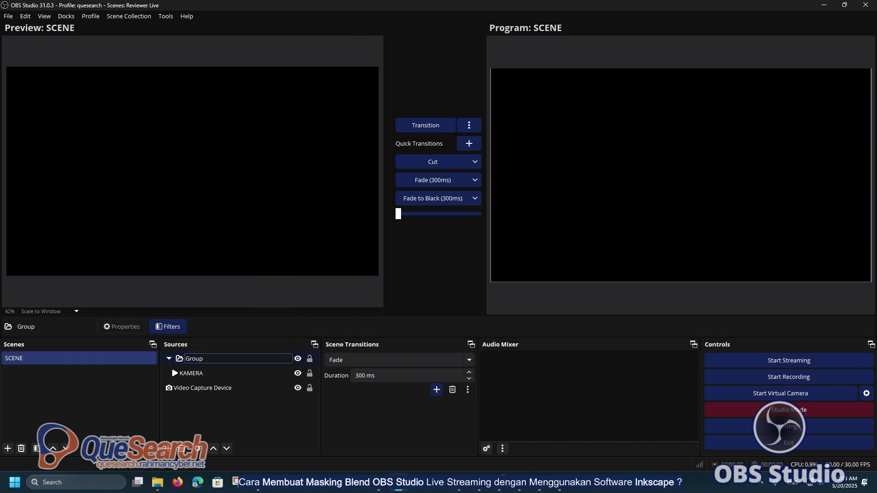
type("MASKING KAMERA")
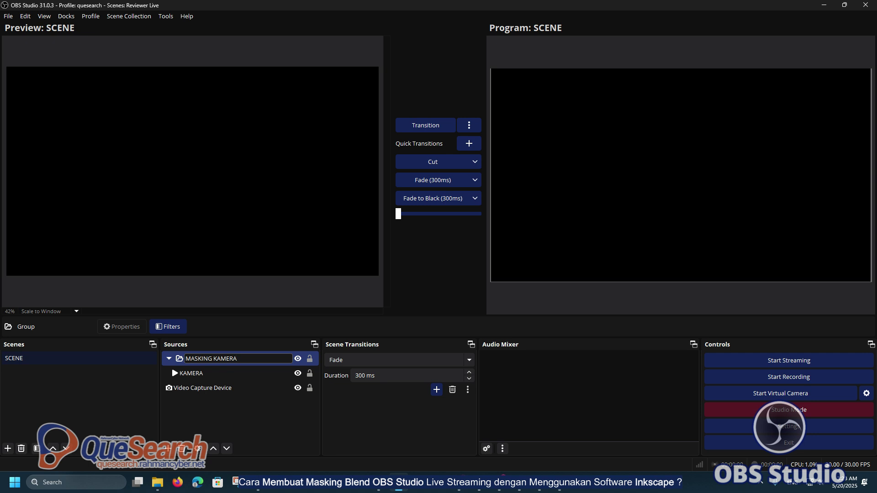
key("Return")
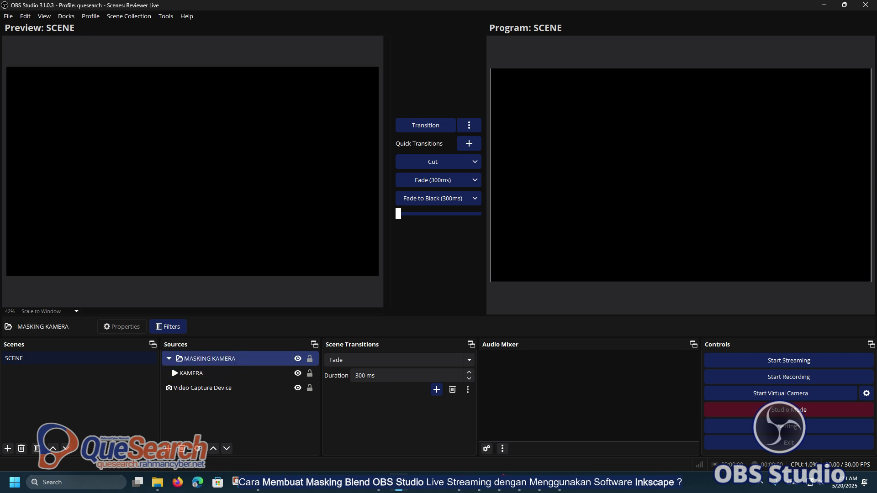
Add an Image Mask/Blend effect filter to the MASKING KAMERA group, keeping the default filter name.
right_click(229, 359)
left_click(253, 340)
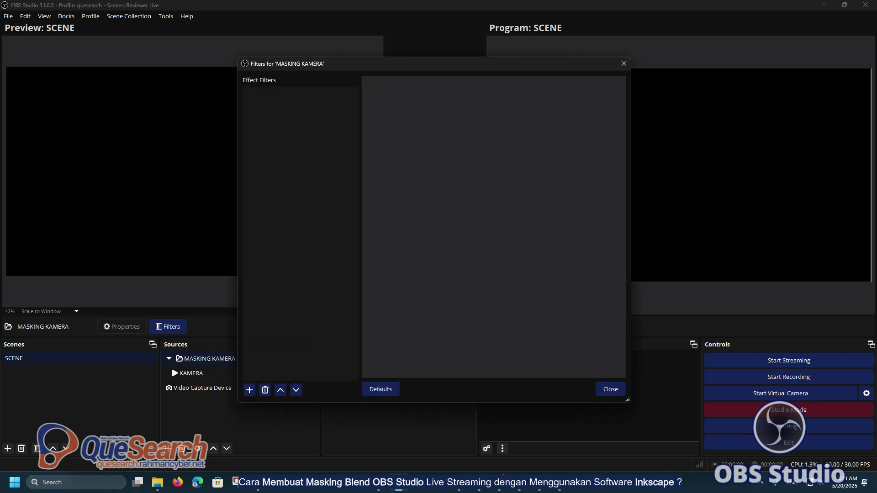
left_click(249, 390)
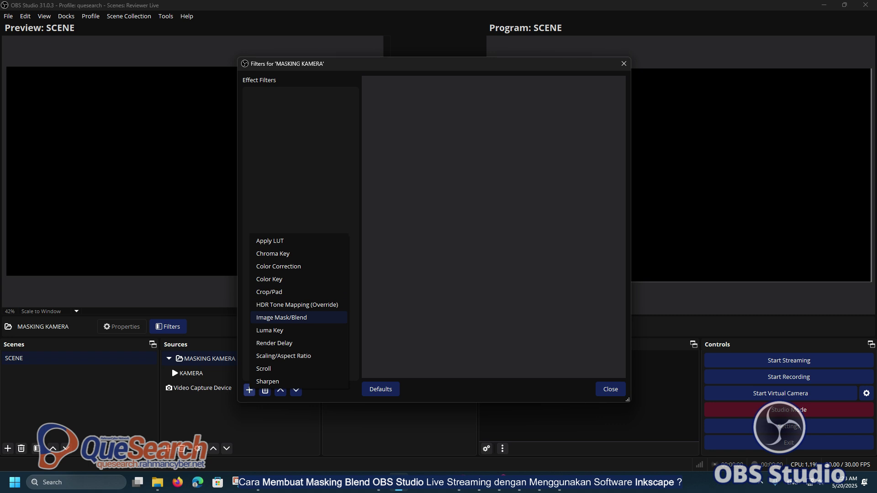
left_click(293, 317)
left_click(411, 247)
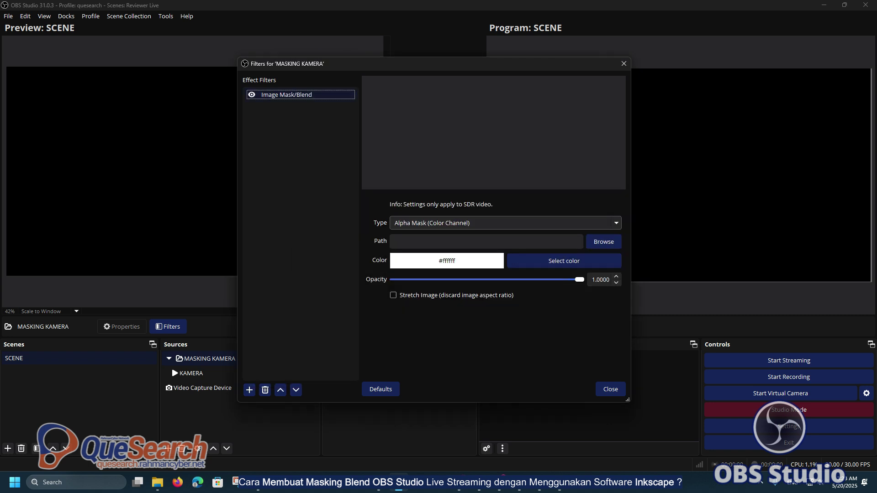
Use bitmap.png from the Masking OBS Project folder as the filter's mask image and close the filter settings.
left_click(603, 242)
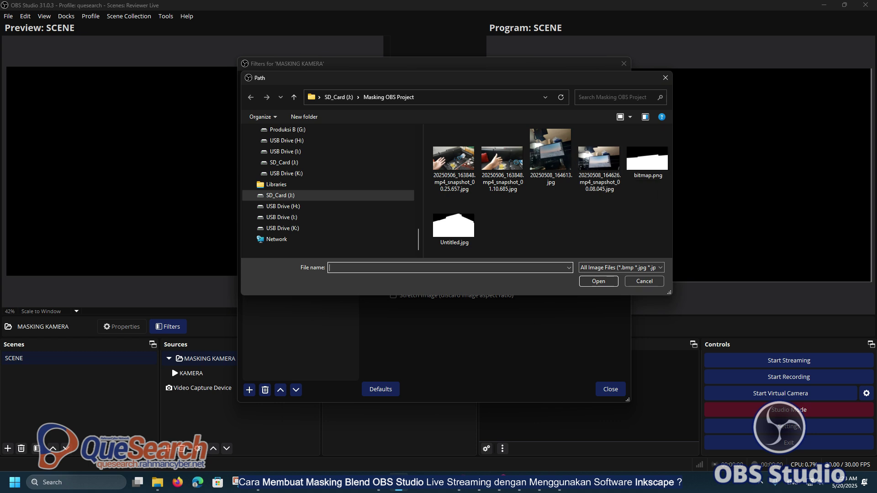
left_click(622, 268)
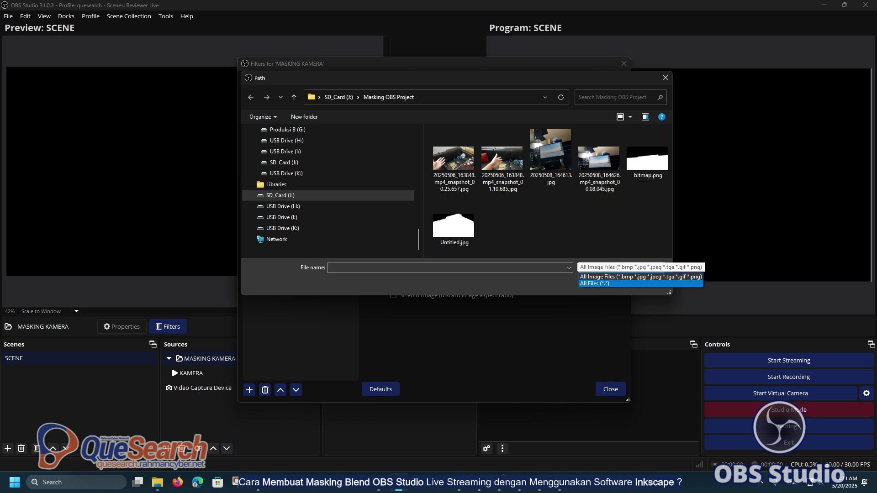
key("Return")
scroll(549, 192, "down", 1)
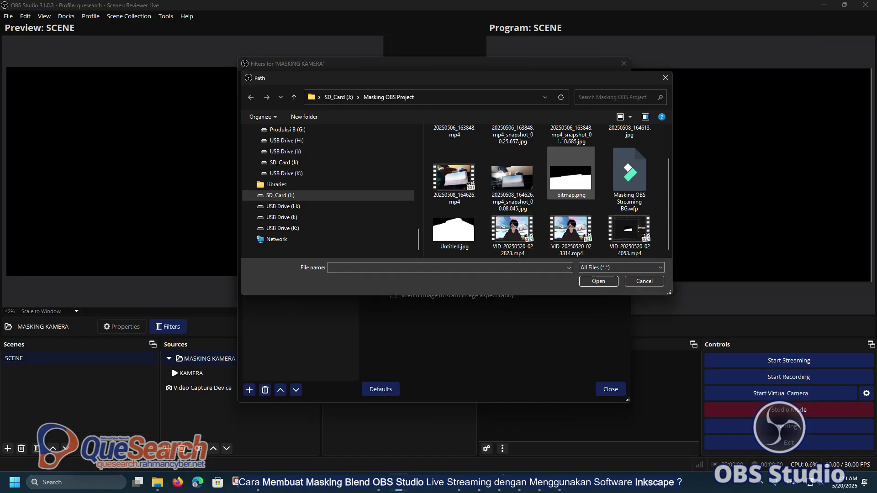
left_click(571, 178)
double_click(570, 180)
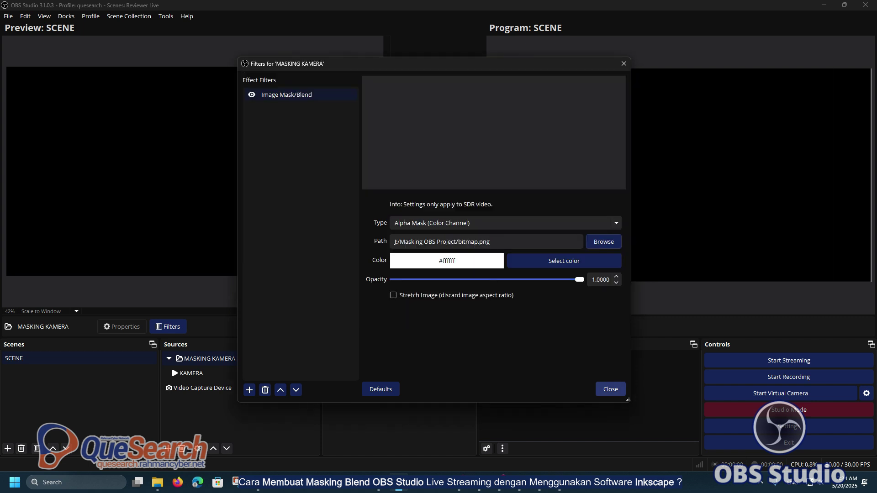
left_click(610, 390)
Select the MASKING KAMERA group and transition SCENE to the program output.
left_click(215, 373)
left_click(217, 359)
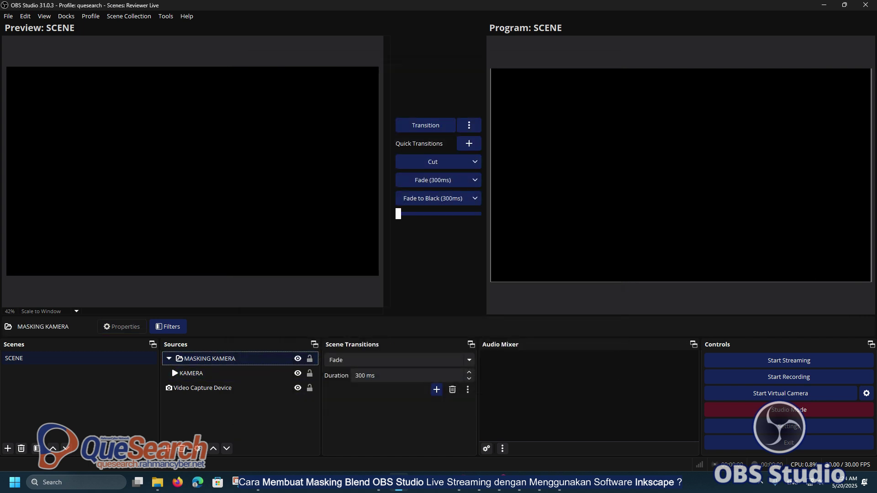
left_click(426, 125)
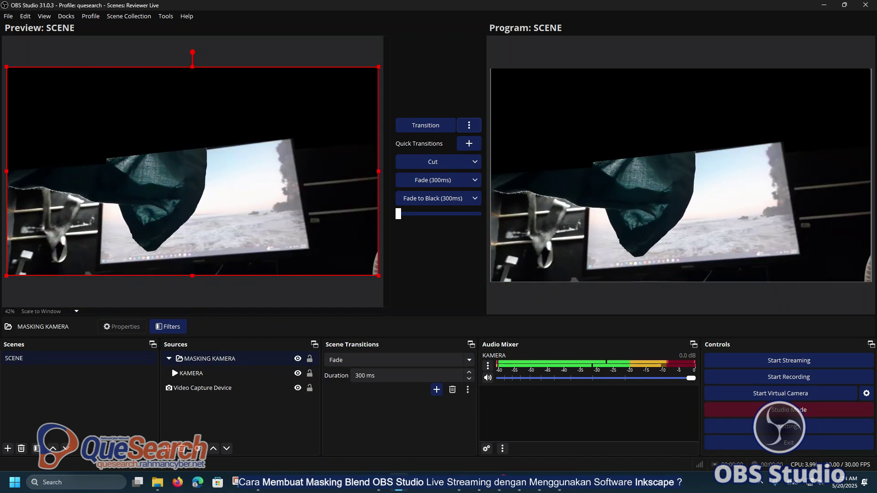
Add a new Media Source named BACKGROUND to the scene.
left_click(168, 449)
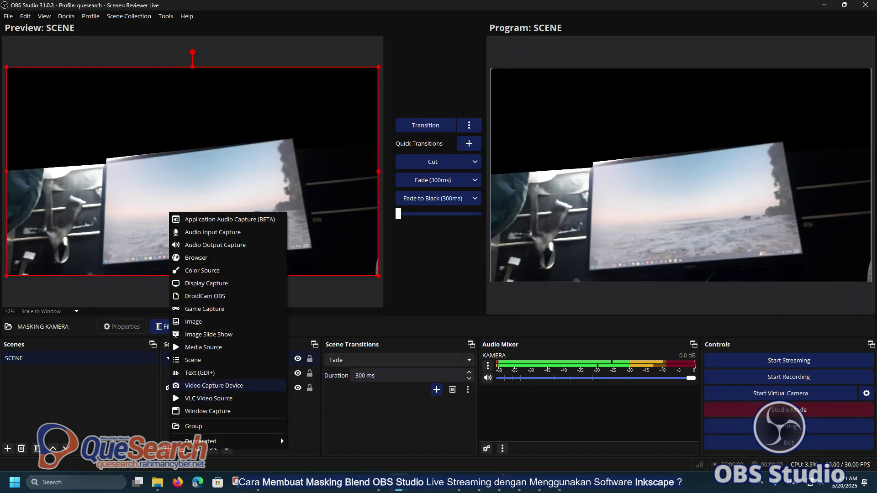
left_click(203, 347)
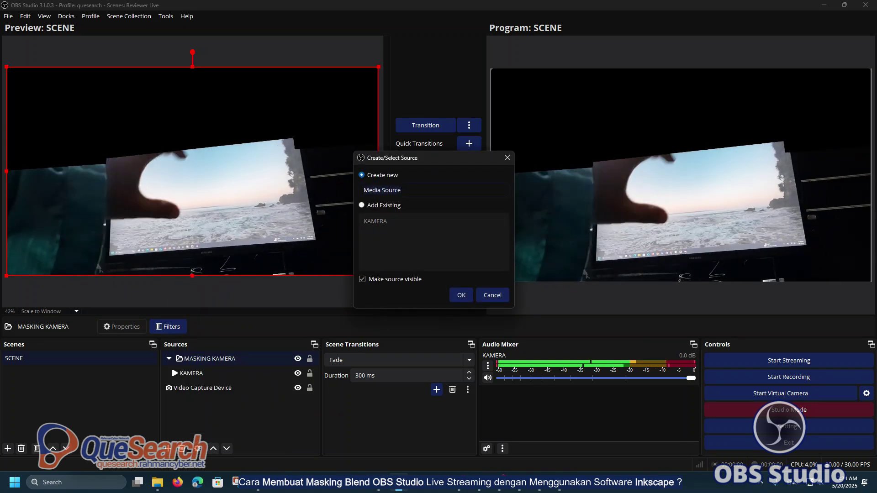
type("BAC")
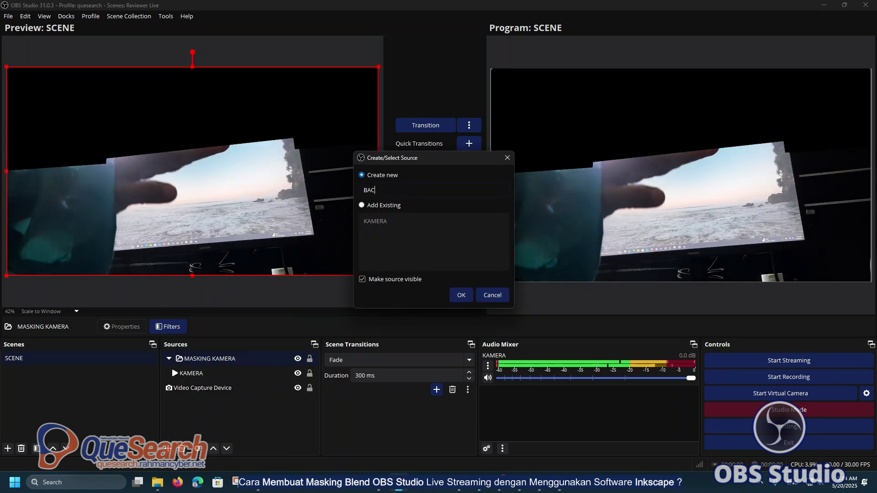
type("KGROUND")
key("Return")
Use the Golden Moving Stars video from the Background folder as the BACKGROUND source's local file and accept its properties.
left_click(566, 253)
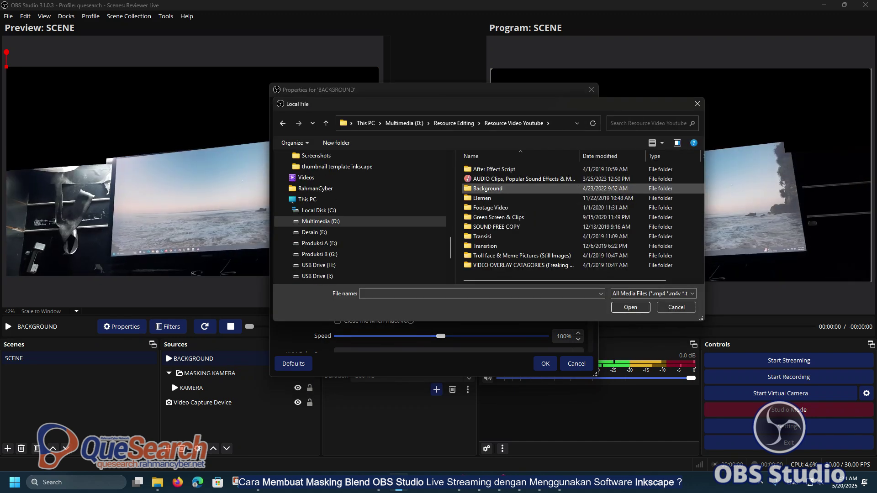
double_click(487, 188)
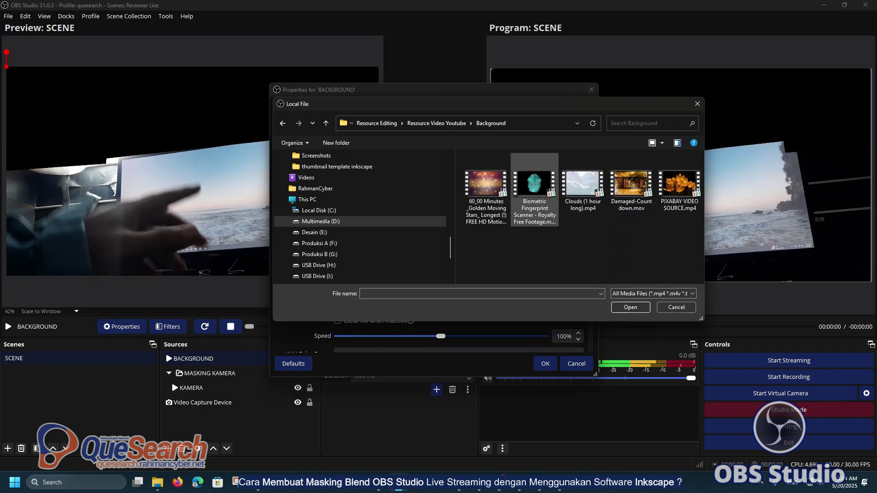
double_click(485, 185)
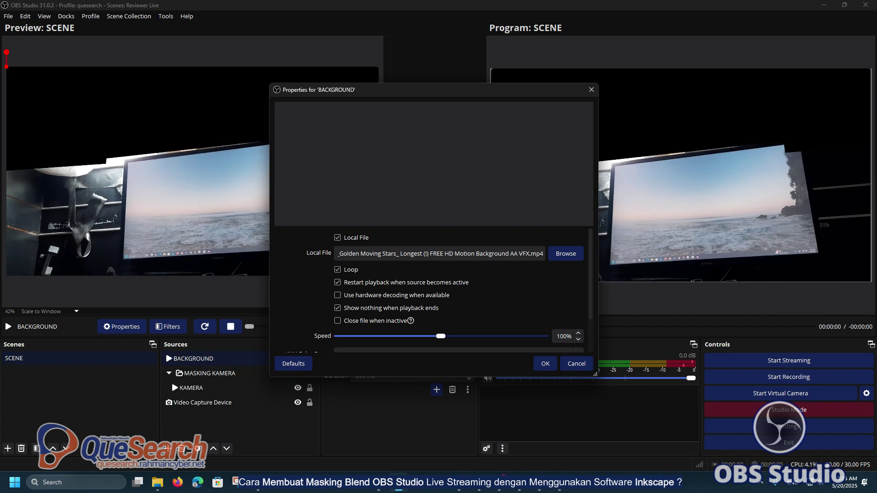
left_click(545, 364)
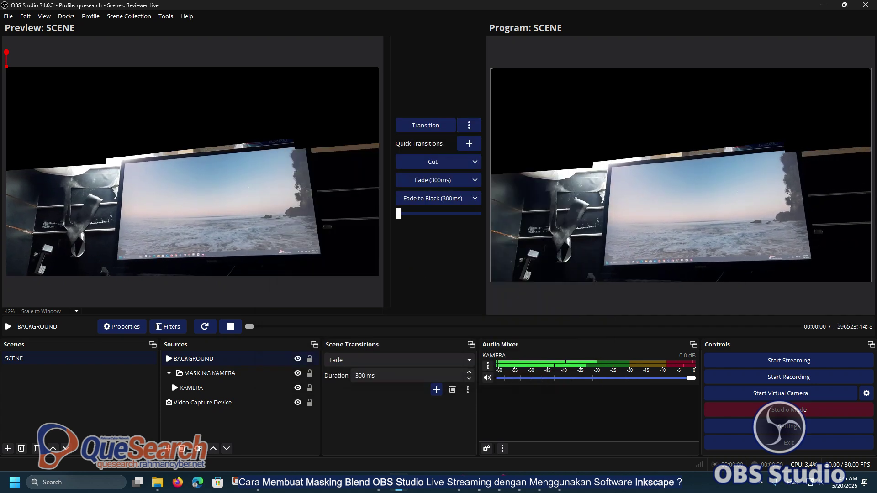
Move the BACKGROUND source below Video Capture Device so it lies beneath all other sources.
left_click(201, 359)
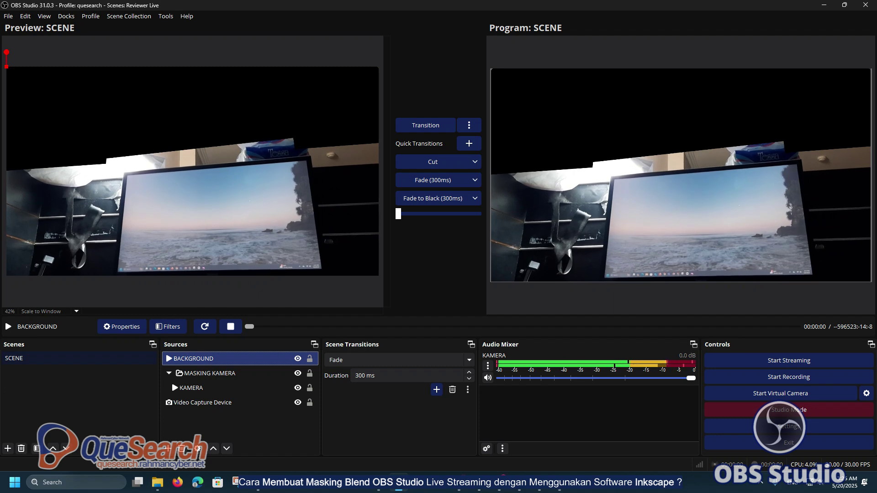
left_click_drag(201, 359, 204, 413)
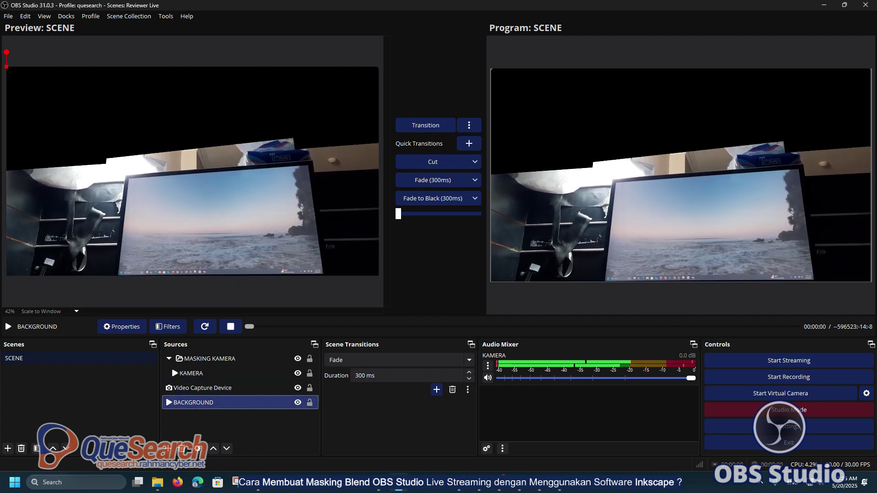
Transition SCENE to the program output and fit the BACKGROUND video to the full canvas.
left_click(426, 125)
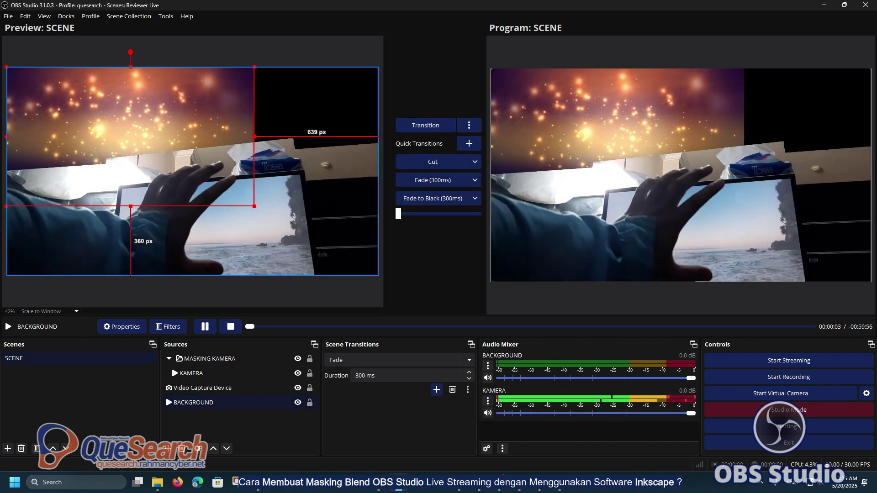
key("ctrl+f")
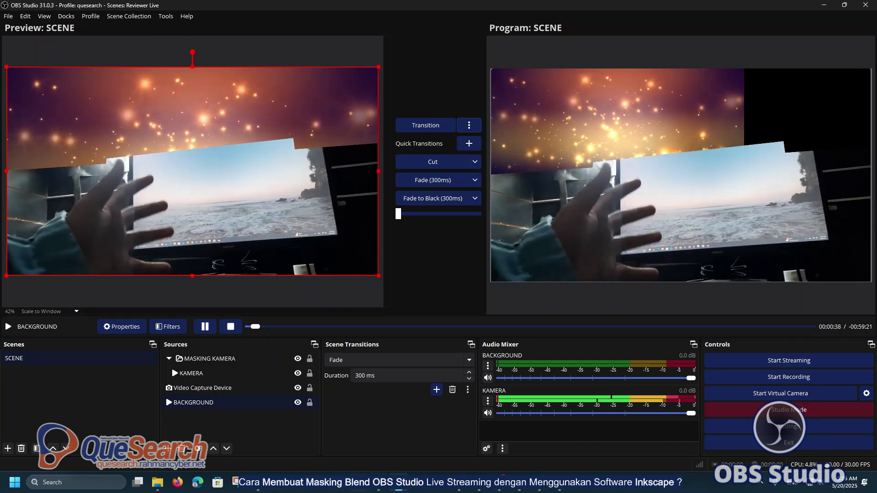
Switch to Inkscape, close the mask document and return to OBS Studio.
left_click(378, 482)
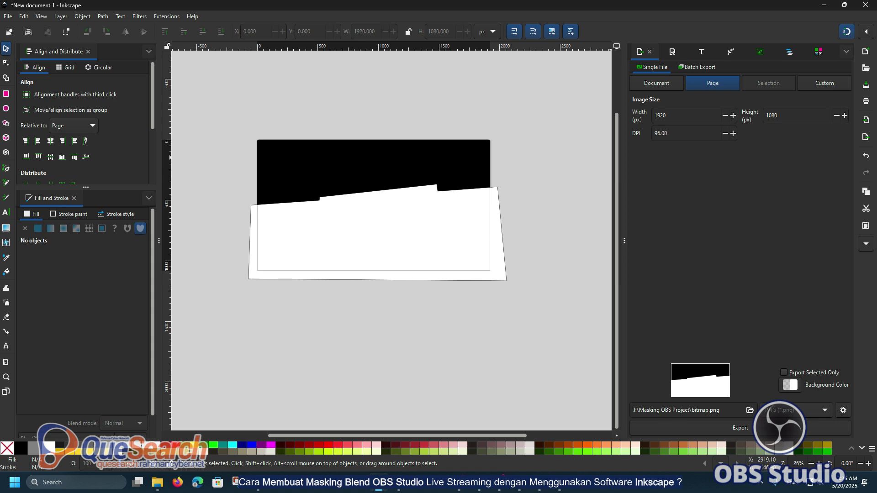
left_click(865, 5)
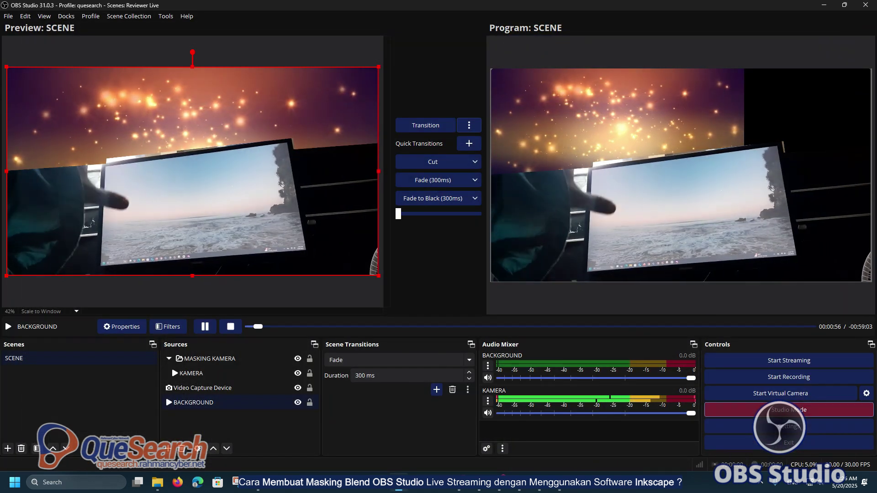
Review the stream settings, including the full service list and the stream key option for YouTube - RTMPS, and cancel the settings.
left_click(789, 426)
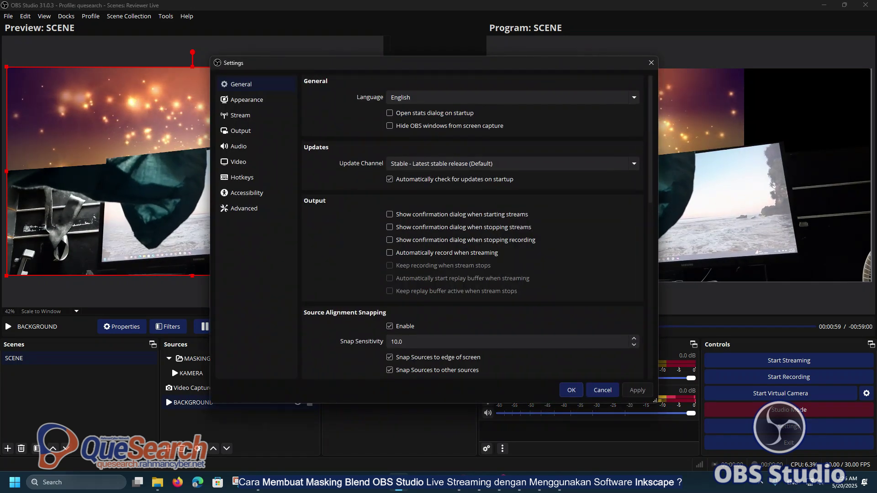
left_click(256, 116)
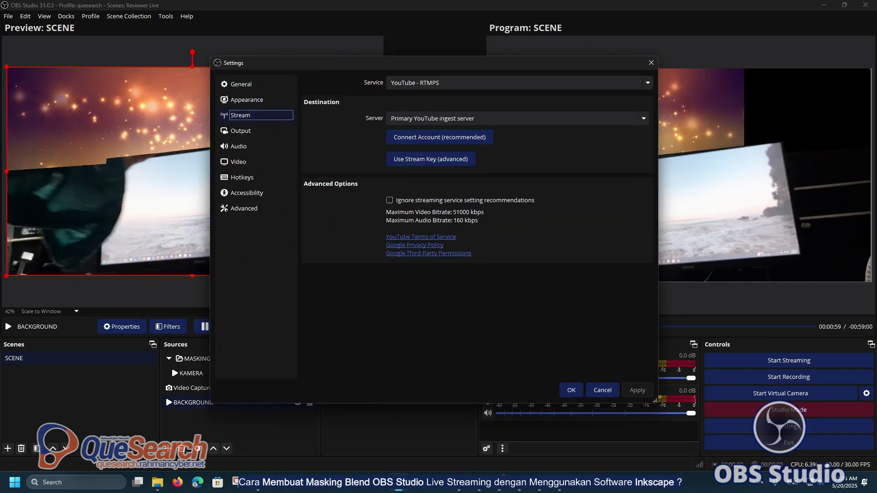
left_click(516, 83)
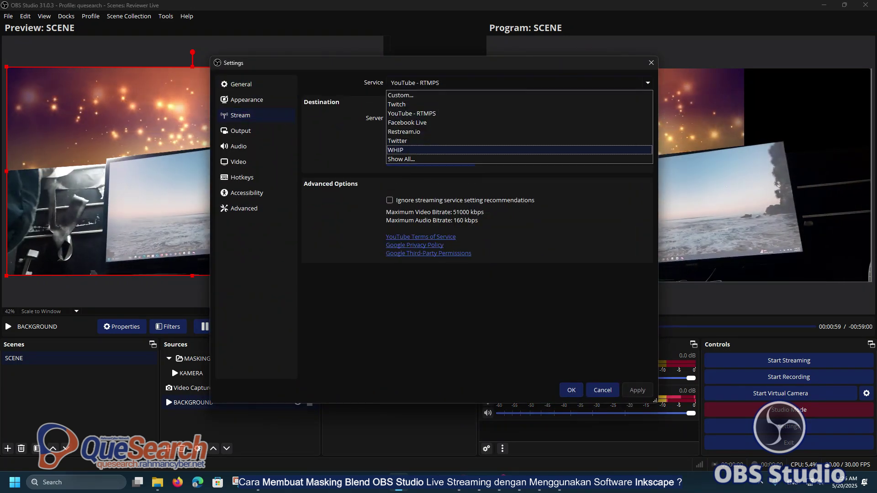
left_click(400, 159)
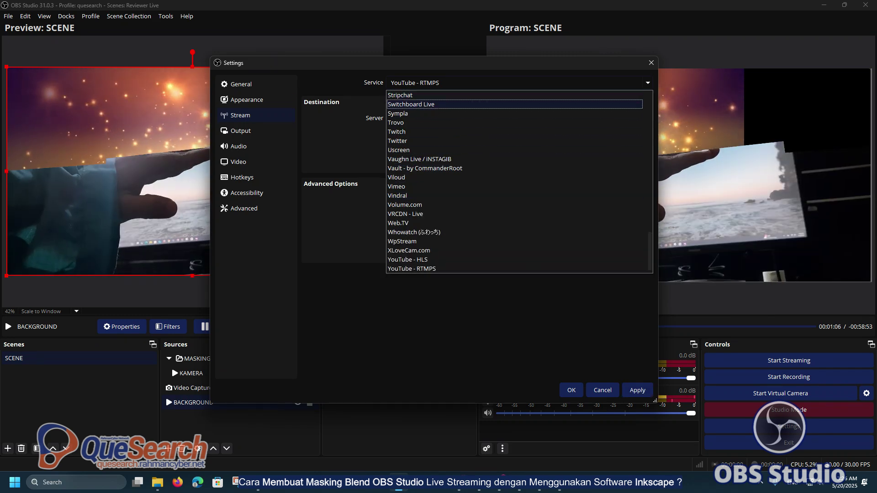
left_click(412, 268)
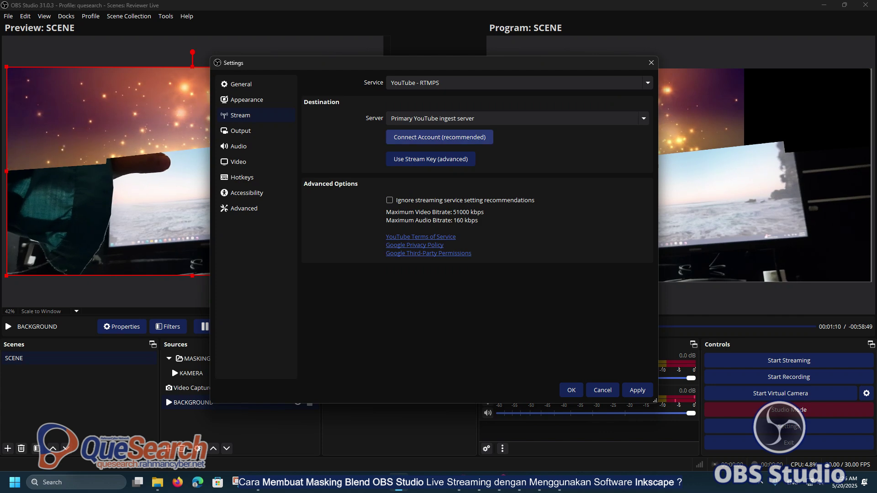
left_click(430, 159)
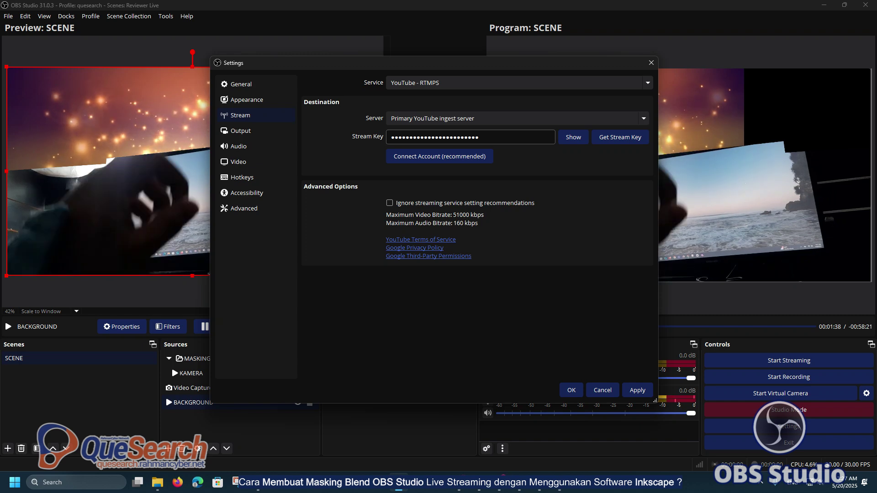
left_click(602, 390)
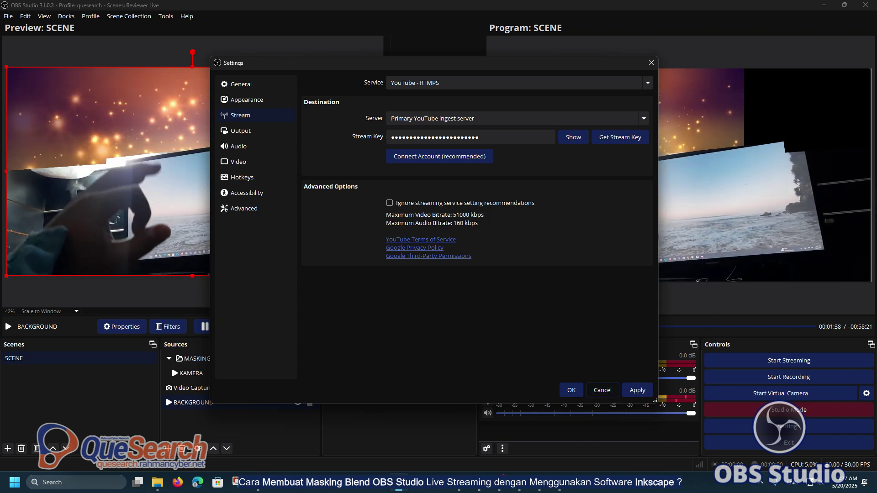